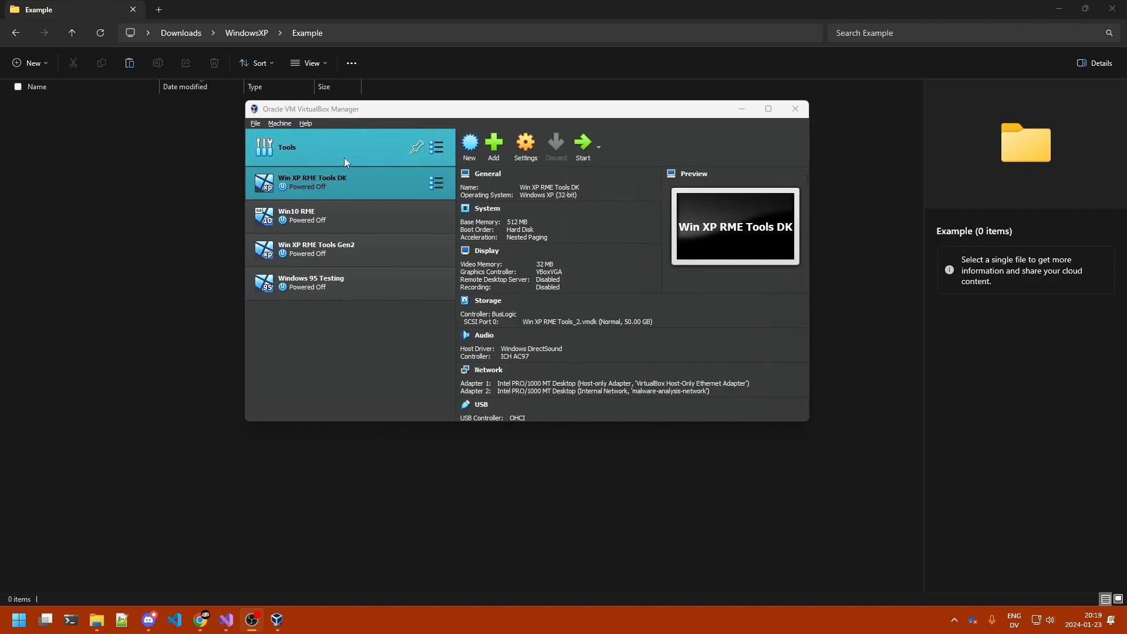
Open the shared folder settings of the Win XP RME Tools DK machine and start adding a share
{"action": "left_click", "coordinate": [422, 116]}
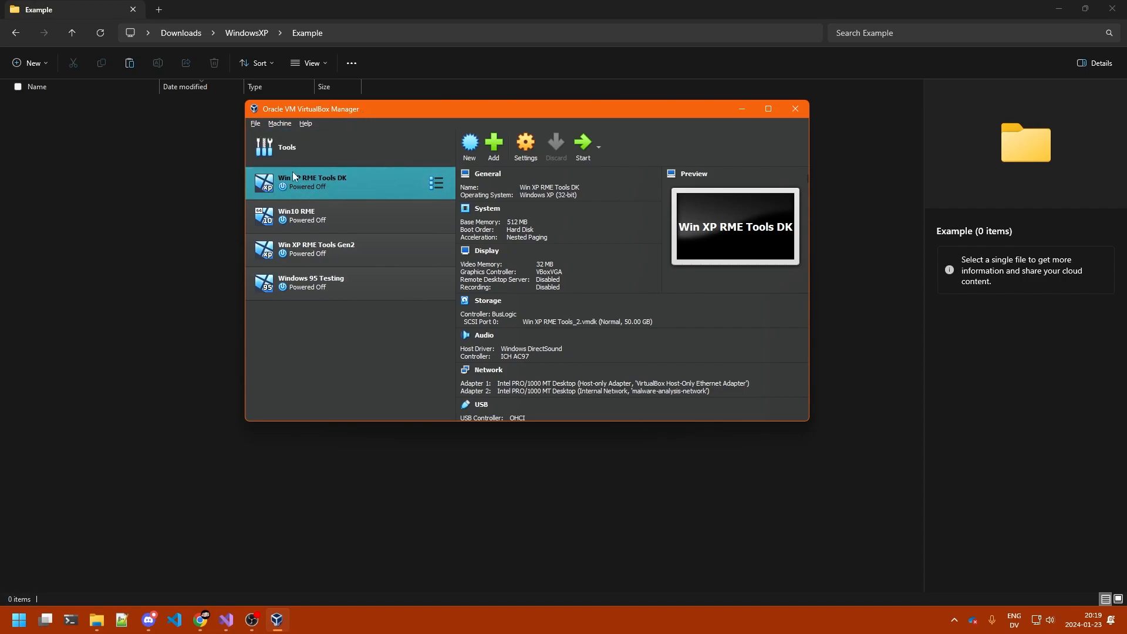
{"action": "left_click", "coordinate": [517, 155]}
{"action": "left_click", "coordinate": [387, 305]}
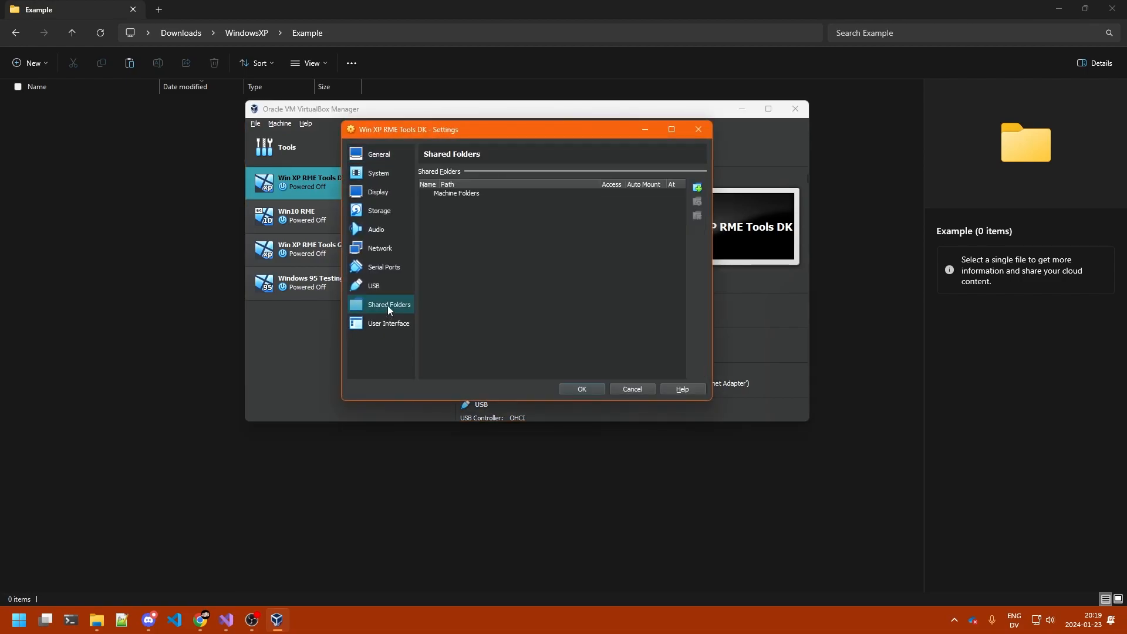
{"action": "left_click", "coordinate": [698, 188]}
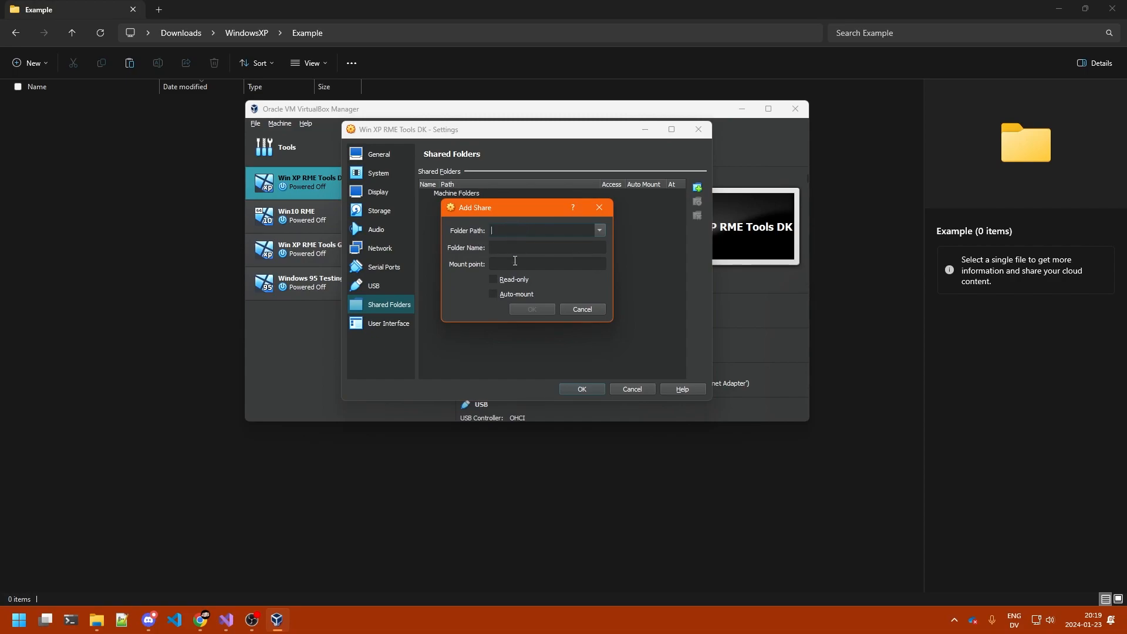
Choose the Example folder inside Downloads\WindowsXP as the share's folder path
{"action": "left_click", "coordinate": [597, 232]}
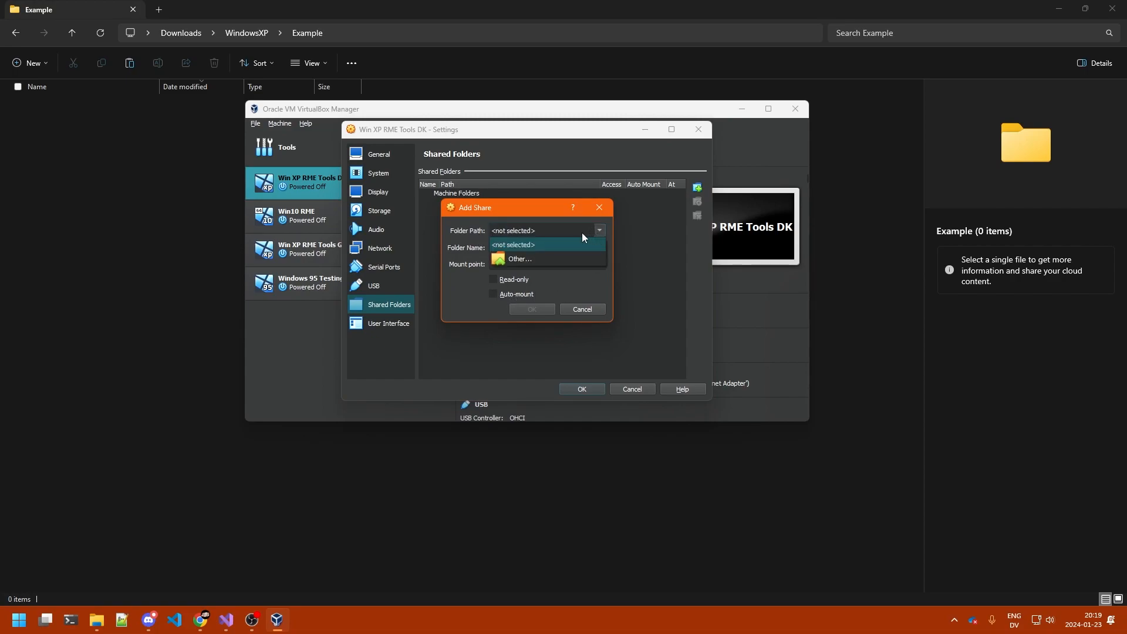
{"action": "left_click", "coordinate": [510, 259]}
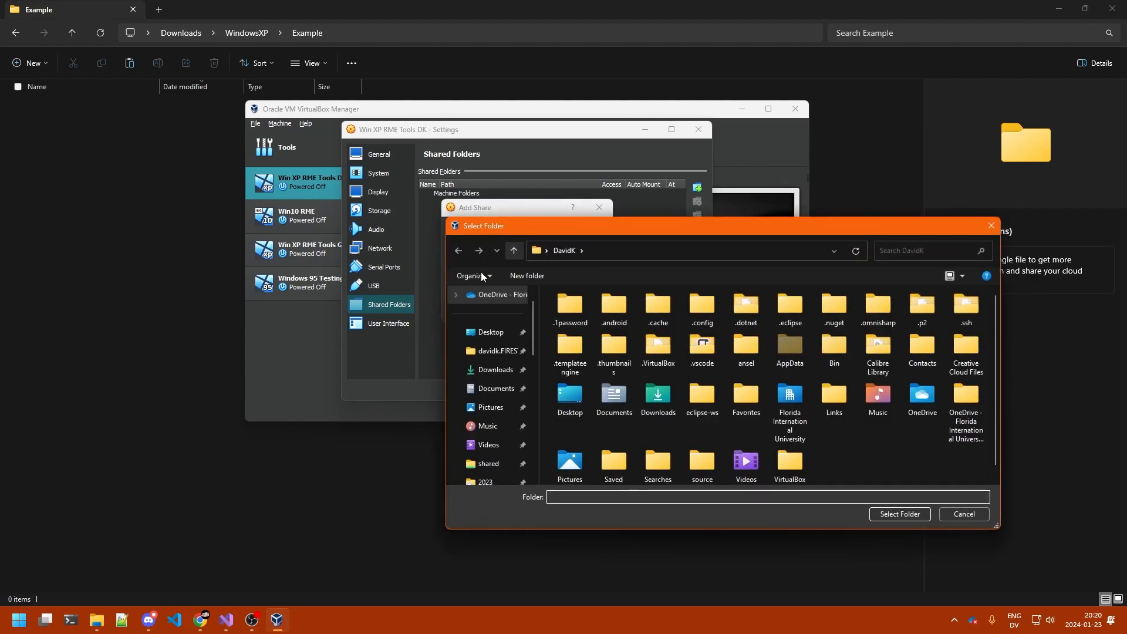
{"action": "left_click", "coordinate": [499, 371]}
{"action": "scroll", "coordinate": [635, 405], "scroll_direction": "down", "scroll_amount": 3}
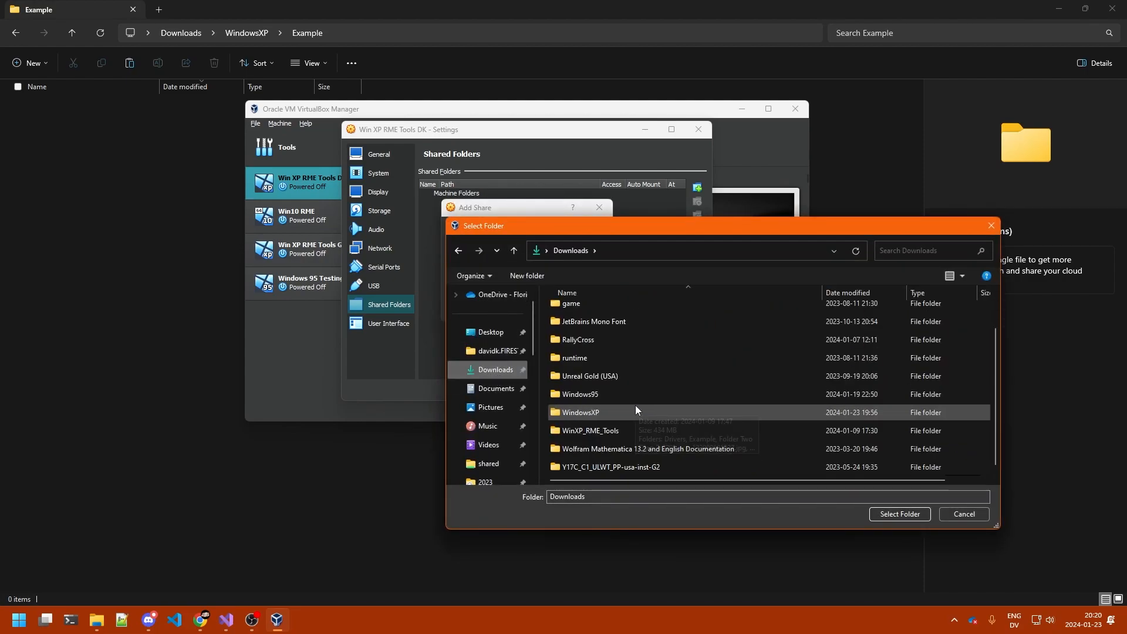
{"action": "double_click", "coordinate": [605, 410]}
{"action": "double_click", "coordinate": [589, 344]}
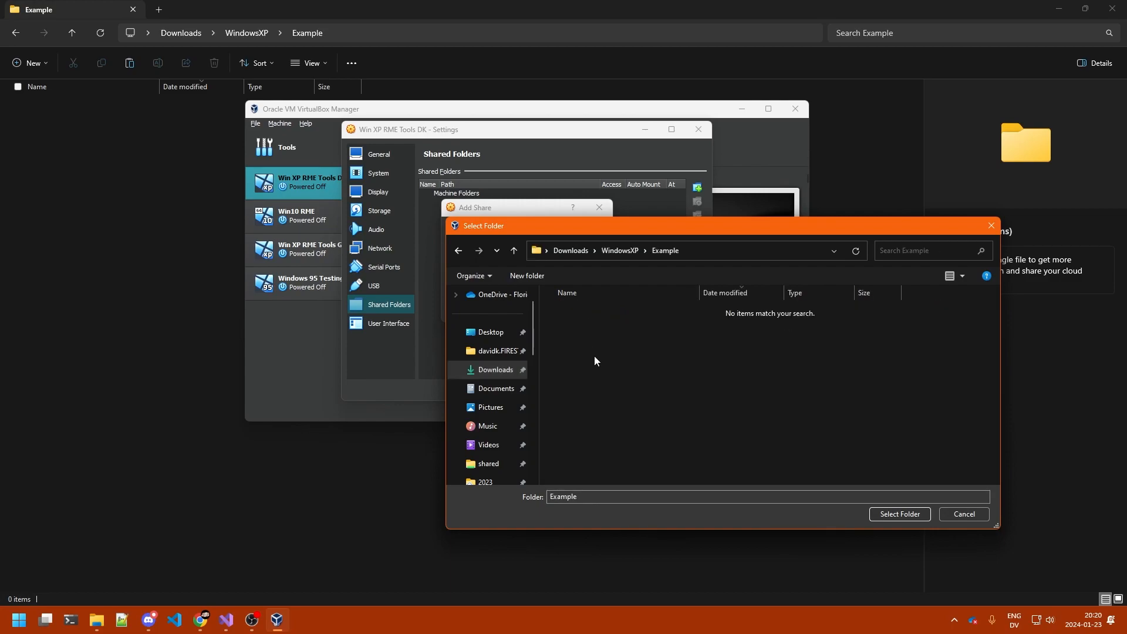
{"action": "left_click", "coordinate": [899, 513]}
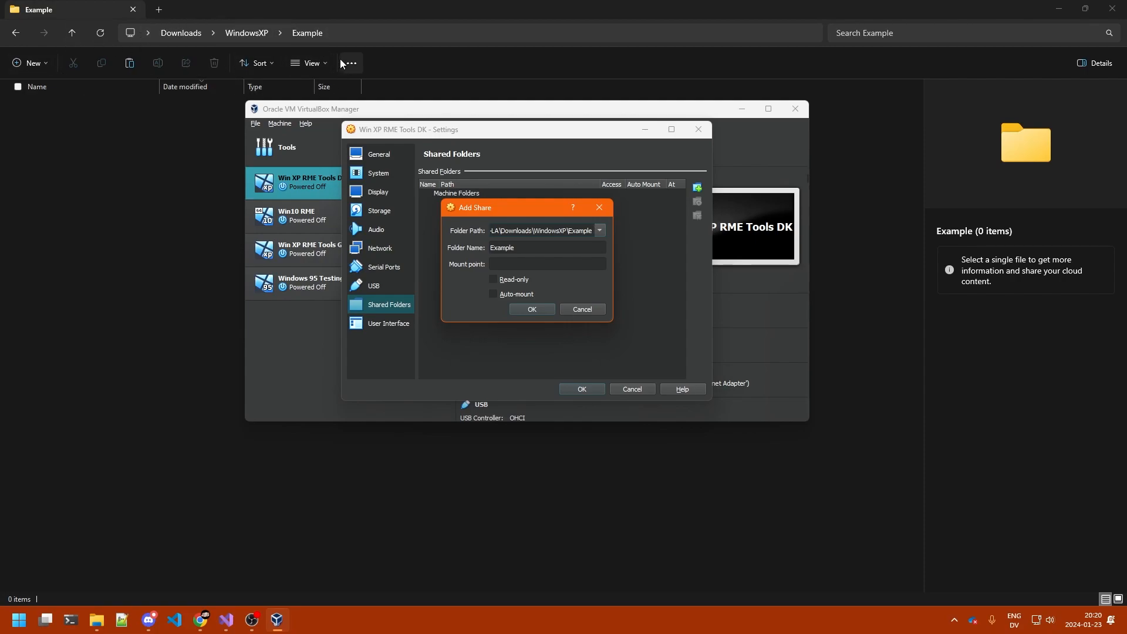
Enable Auto-mount for the Example share with no mount point or read-only restriction, and save the machine settings
{"action": "left_click", "coordinate": [534, 250]}
{"action": "key", "text": "BackSpace"}
{"action": "left_click", "coordinate": [515, 266]}
{"action": "left_click", "coordinate": [519, 286]}
{"action": "left_click", "coordinate": [532, 310]}
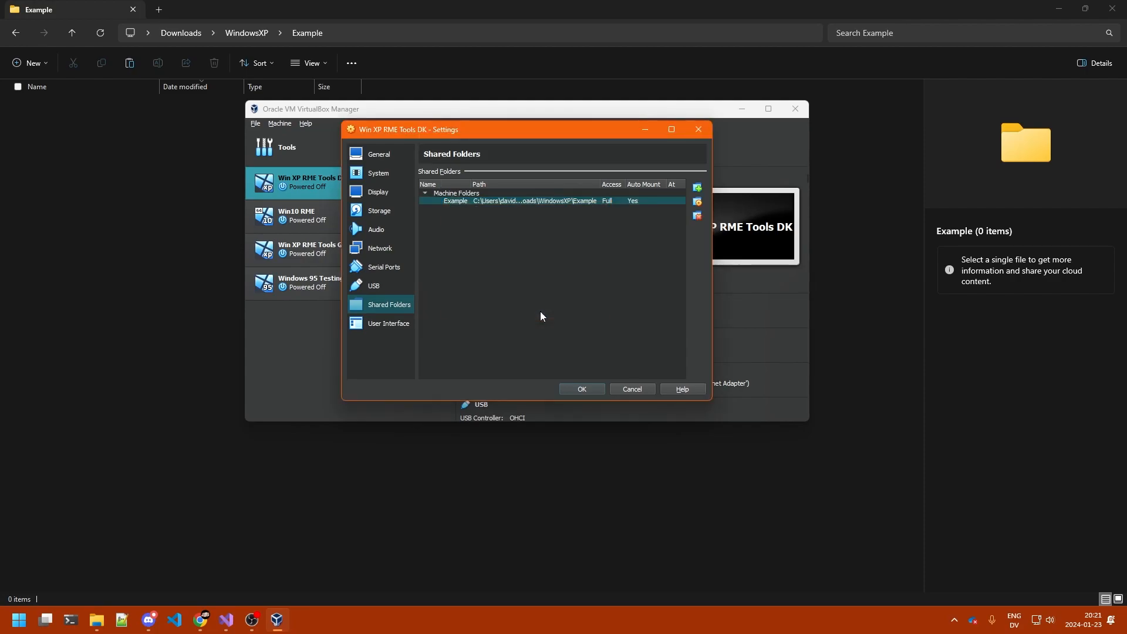
{"action": "left_click", "coordinate": [590, 389]}
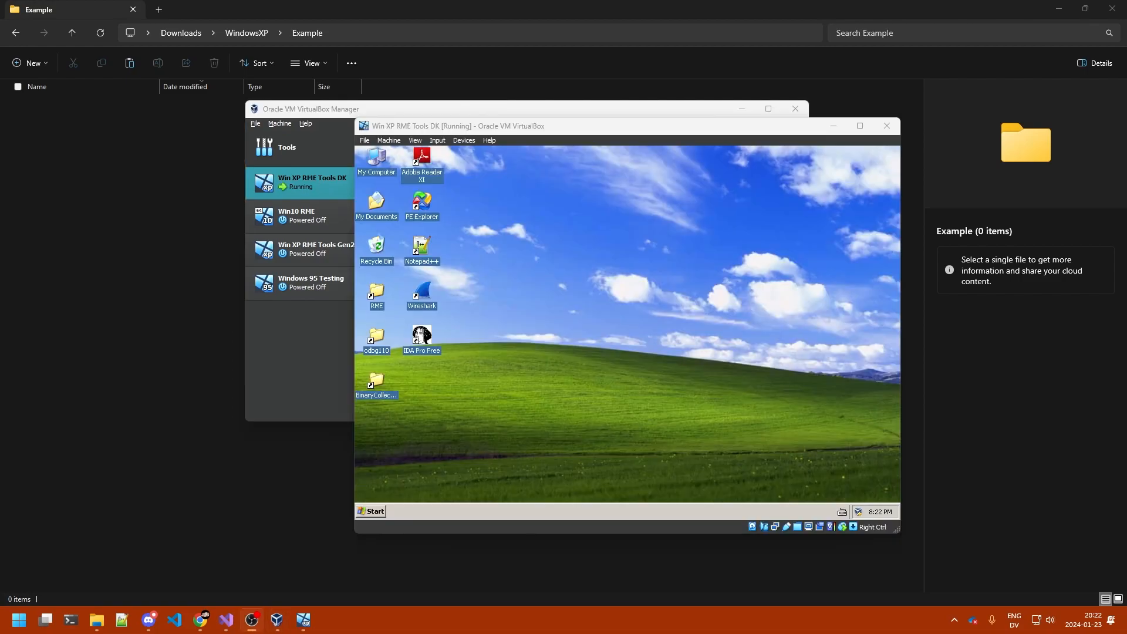
Open the Example network drive (D:) from My Computer in the running Windows XP machine
{"action": "left_click", "coordinate": [370, 510]}
{"action": "left_click", "coordinate": [563, 312]}
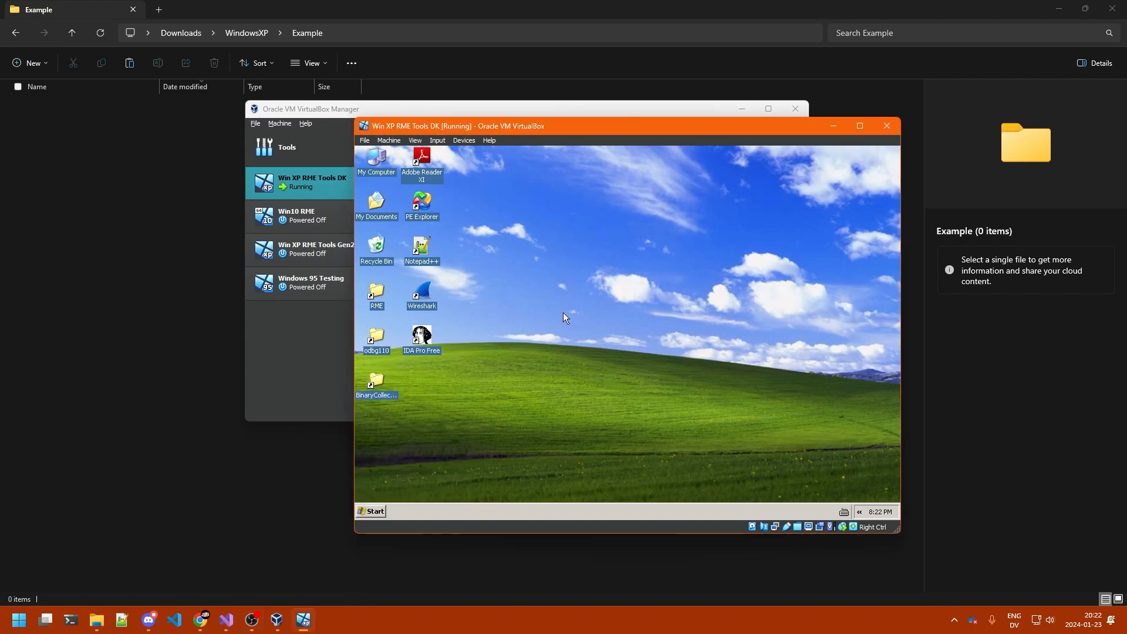
{"action": "double_click", "coordinate": [371, 163]}
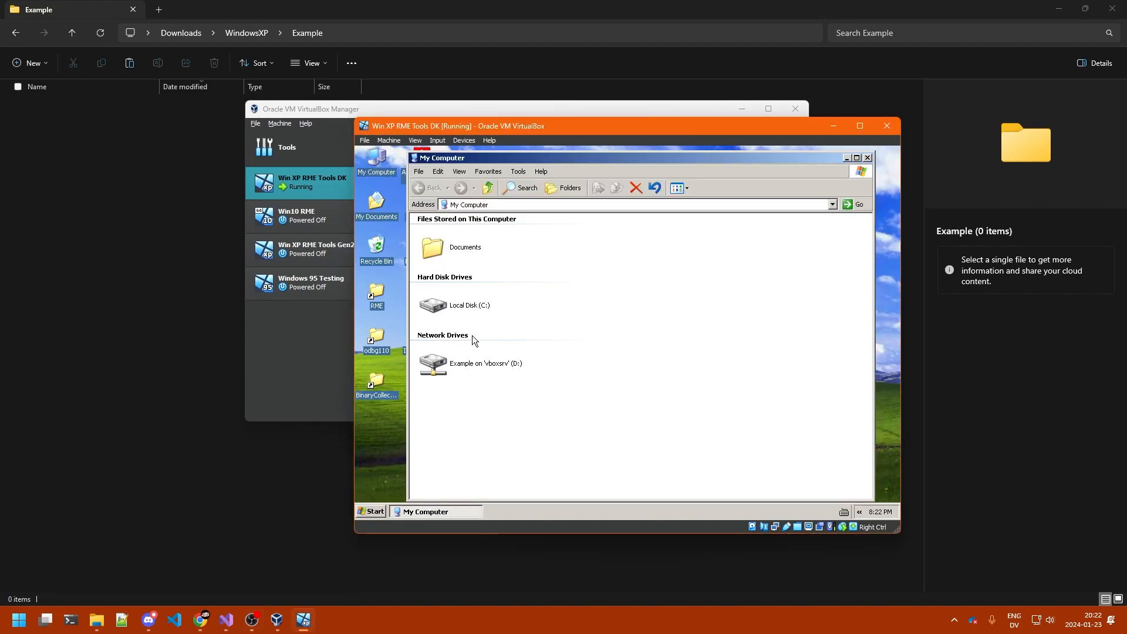
{"action": "left_click", "coordinate": [466, 366]}
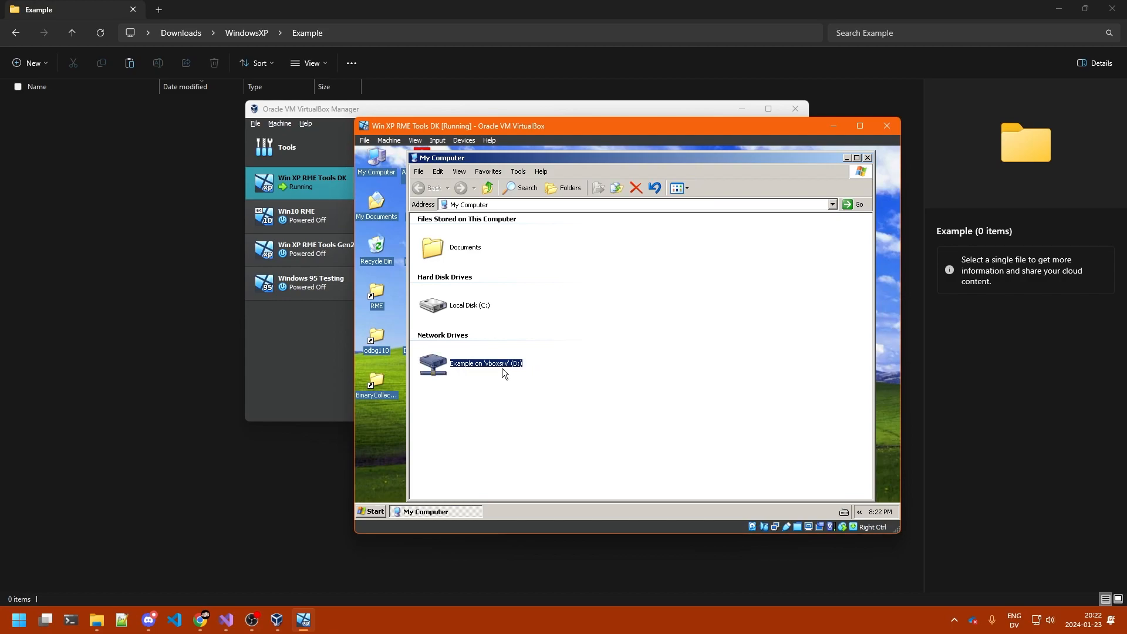
{"action": "double_click", "coordinate": [441, 367]}
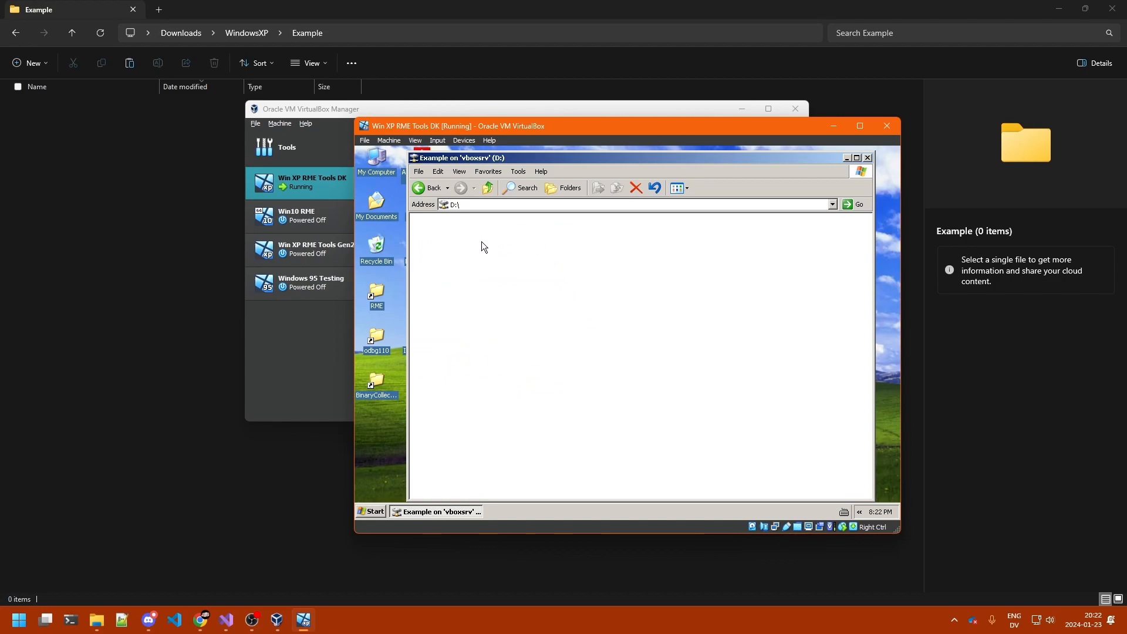
Paste the copied ThisIsATestFile.txt into the Example folder on the host
{"action": "left_click", "coordinate": [134, 167]}
{"action": "right_click", "coordinate": [123, 161]}
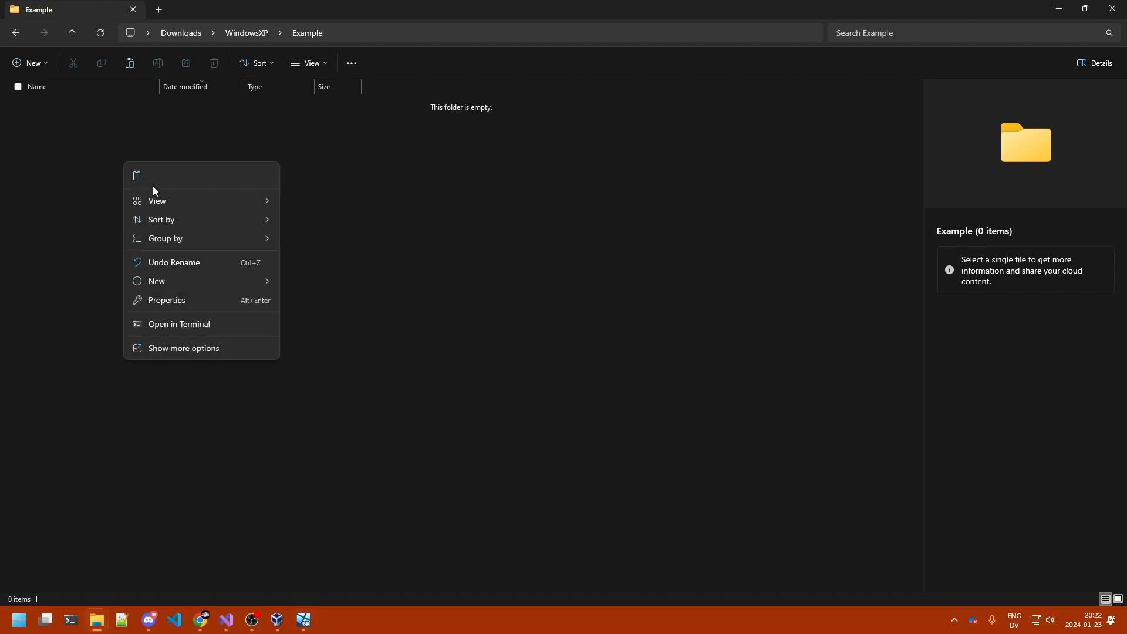
{"action": "left_click", "coordinate": [139, 176]}
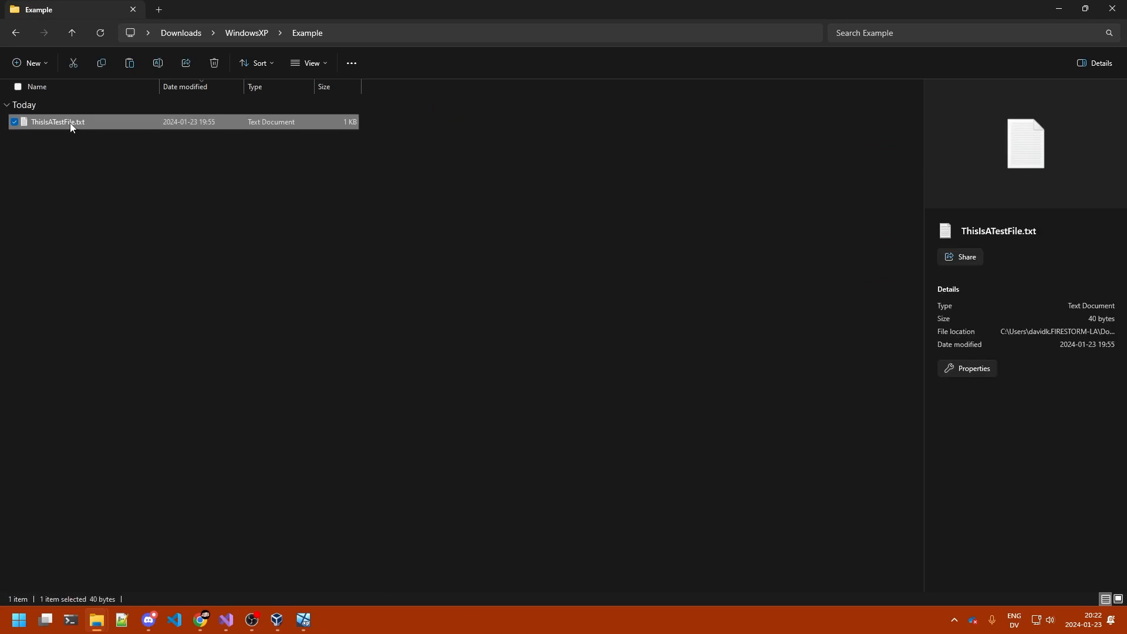
Switch back to the Windows XP machine and refresh the contents of the shared D: drive
{"action": "left_click", "coordinate": [303, 620]}
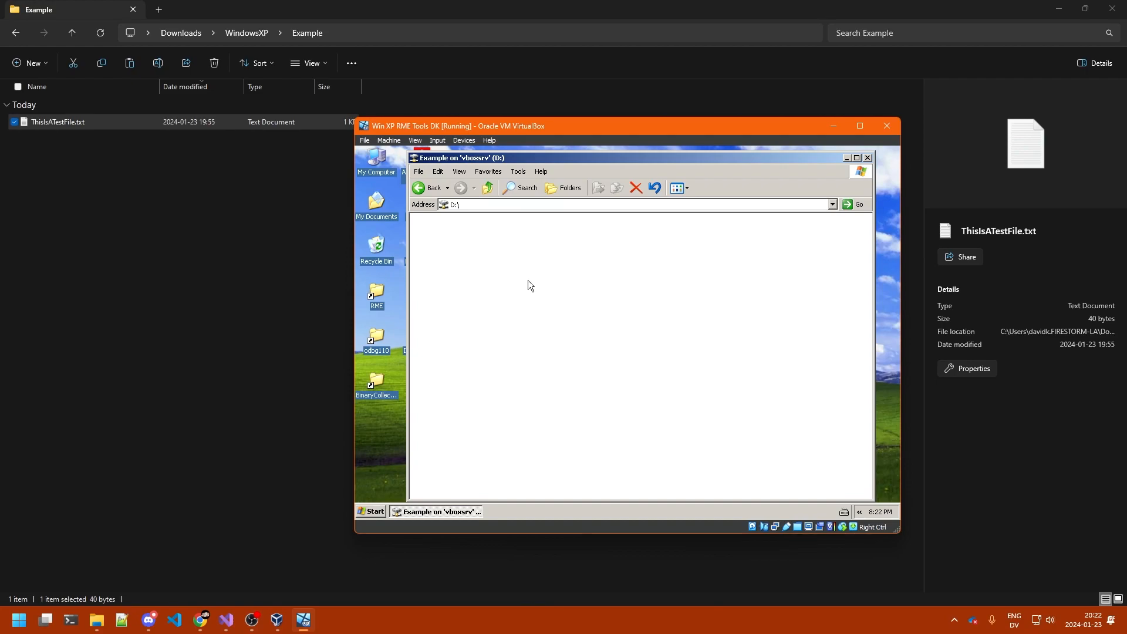
{"action": "left_click", "coordinate": [438, 171]}
{"action": "left_click", "coordinate": [457, 280]}
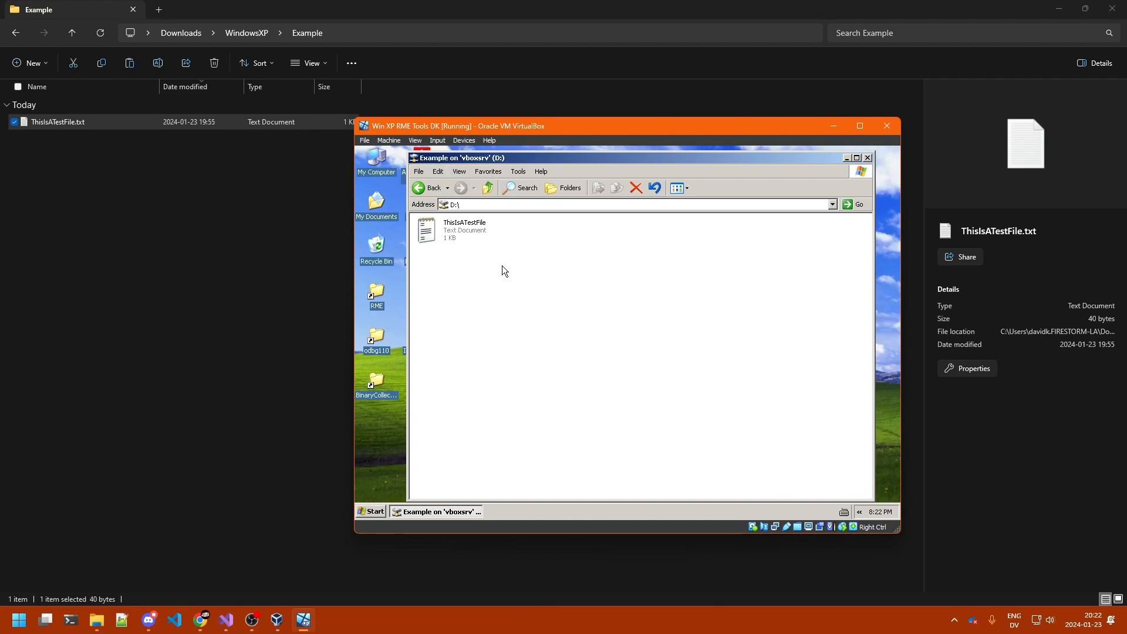
Open ThisIsATestFile from the shared drive, add the line "sntaoheunstaoheunsthaoenstad" below its text, and save the file
{"action": "left_click", "coordinate": [444, 237]}
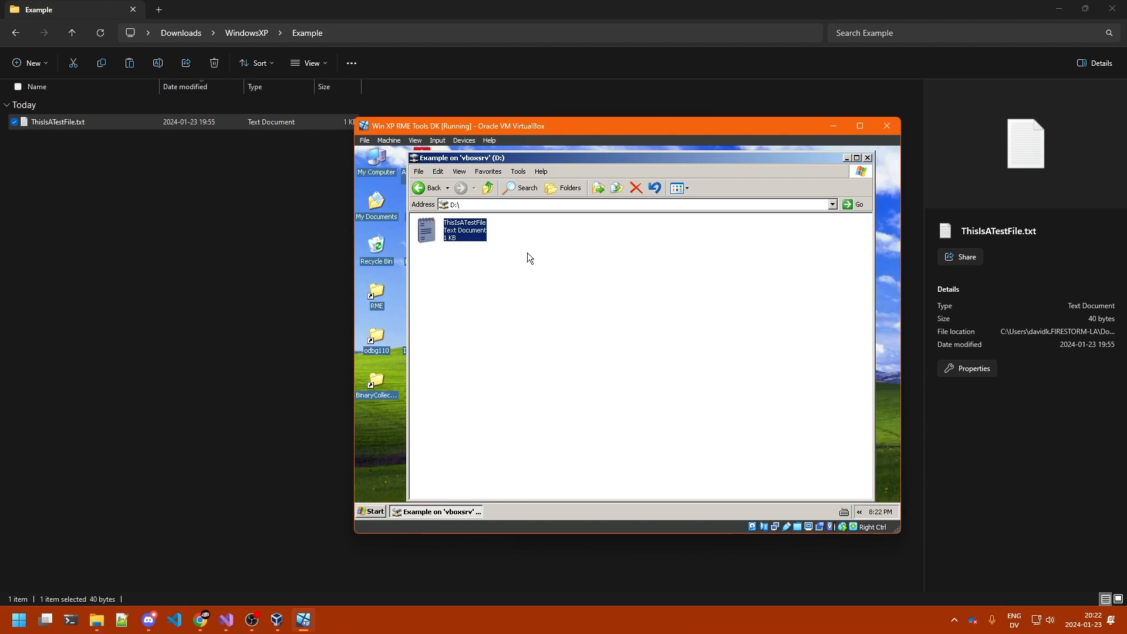
{"action": "double_click", "coordinate": [459, 231]}
{"action": "left_click_drag", "start_coordinate": [450, 201], "coordinate": [512, 202]}
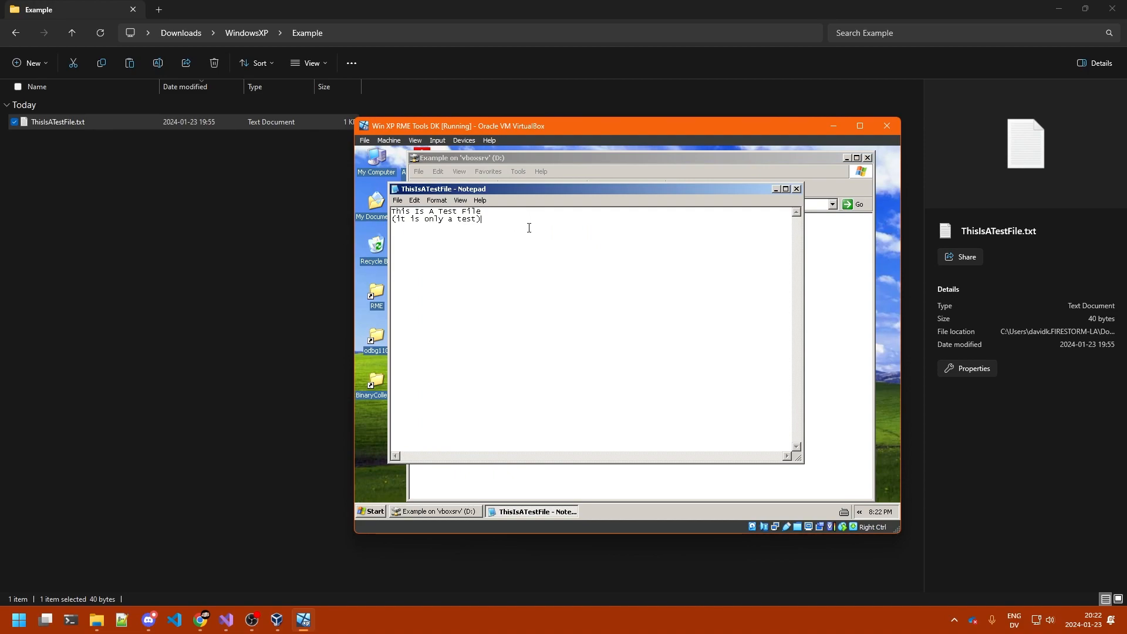
{"action": "type", "text": "sntaoheunstaoheunsthaoenstad"}
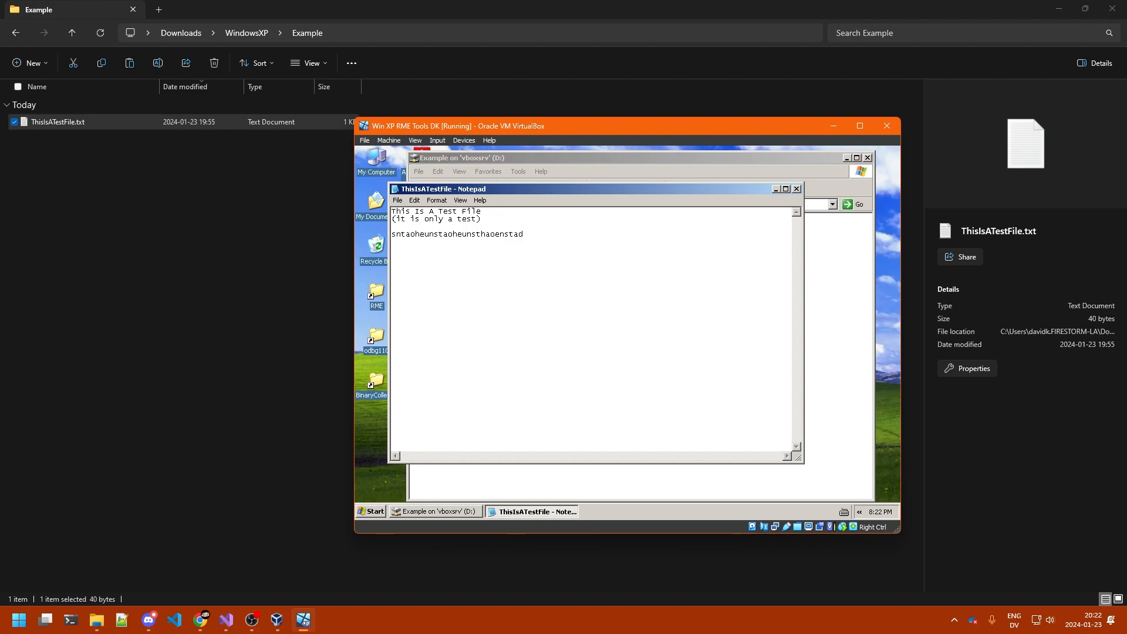
{"action": "left_click", "coordinate": [409, 233]}
Minimize the virtual machine, open ThisIsATestFile.txt on the host to check its contents, and close it again
{"action": "left_click", "coordinate": [834, 126]}
{"action": "left_click", "coordinate": [796, 188]}
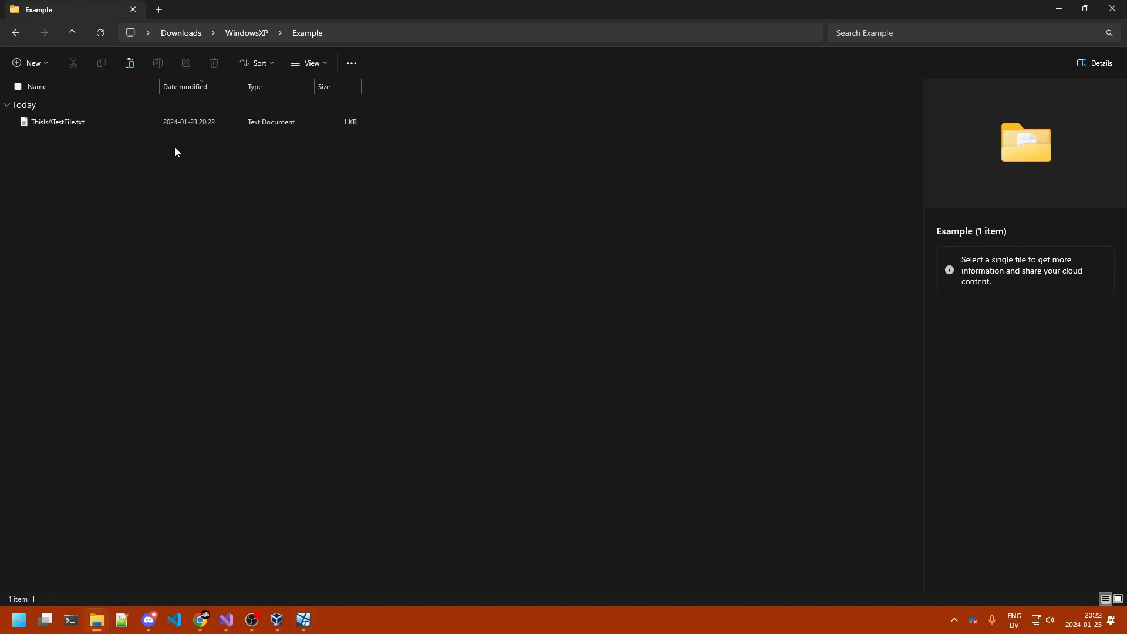
{"action": "double_click", "coordinate": [67, 121]}
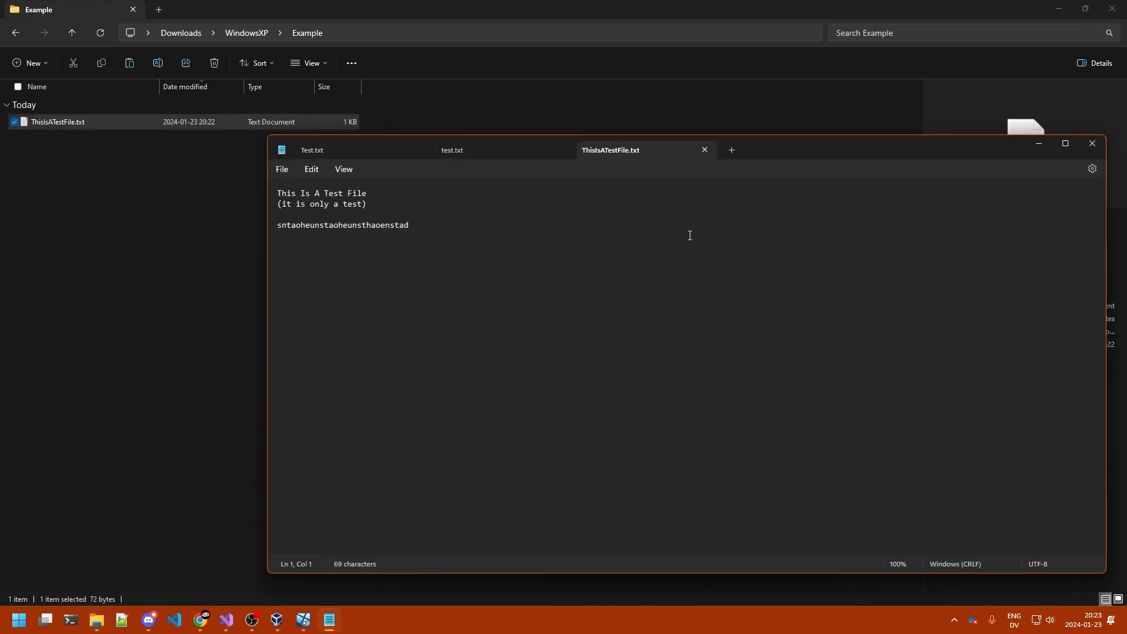
{"action": "left_click", "coordinate": [1093, 144]}
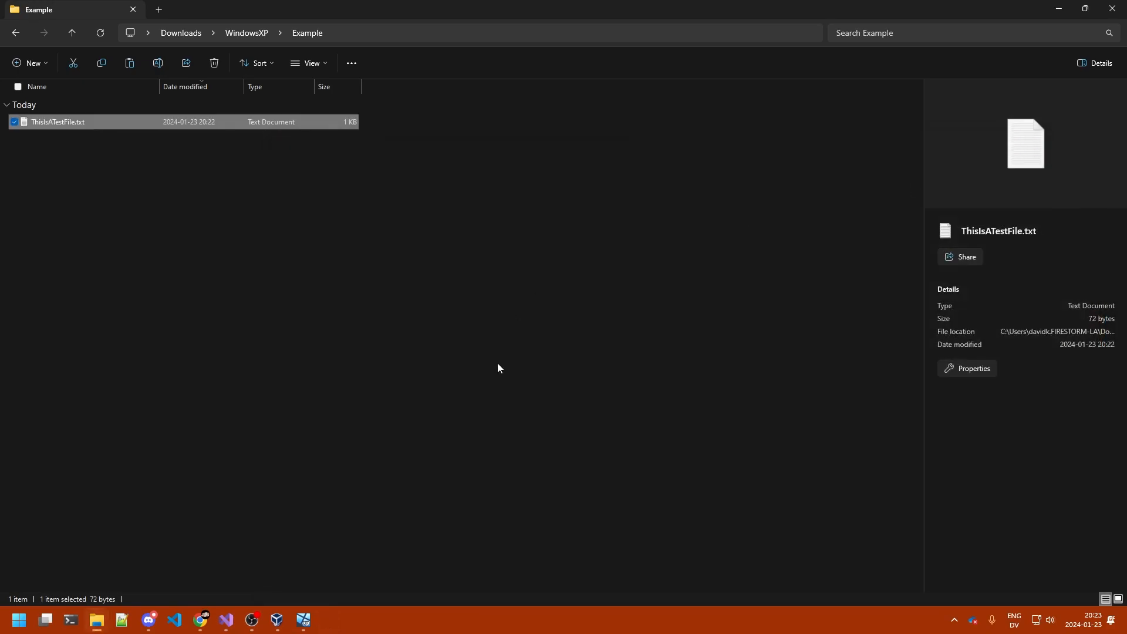
Return to the Windows XP machine and close Notepad and the shared drive window
{"action": "left_click", "coordinate": [304, 620]}
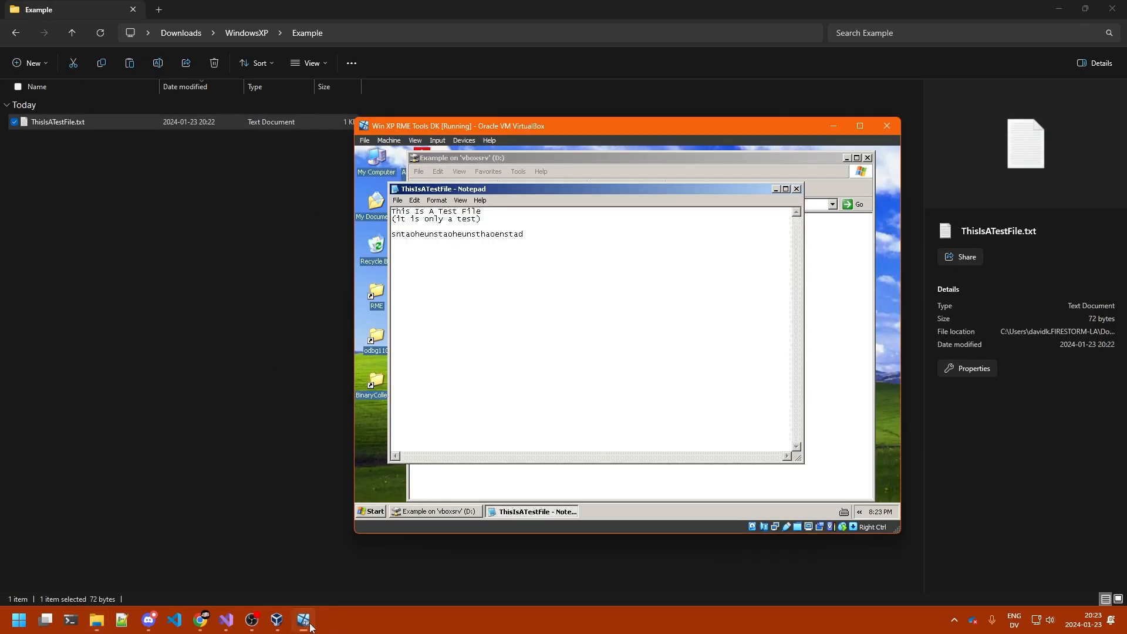
{"action": "left_click", "coordinate": [797, 189]}
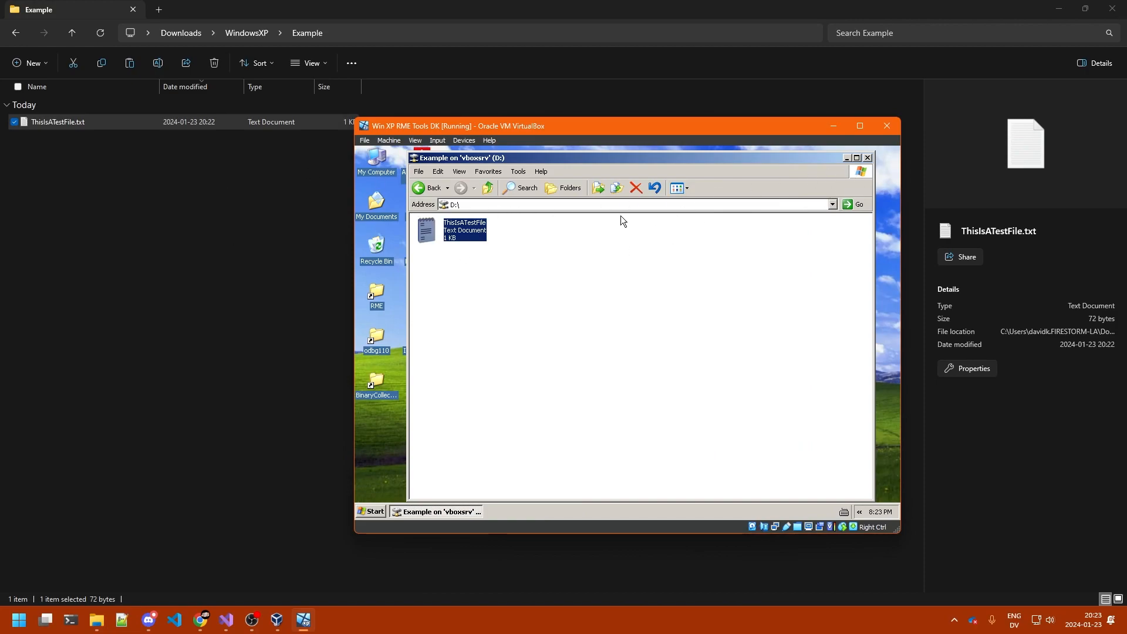
{"action": "left_click", "coordinate": [868, 158]}
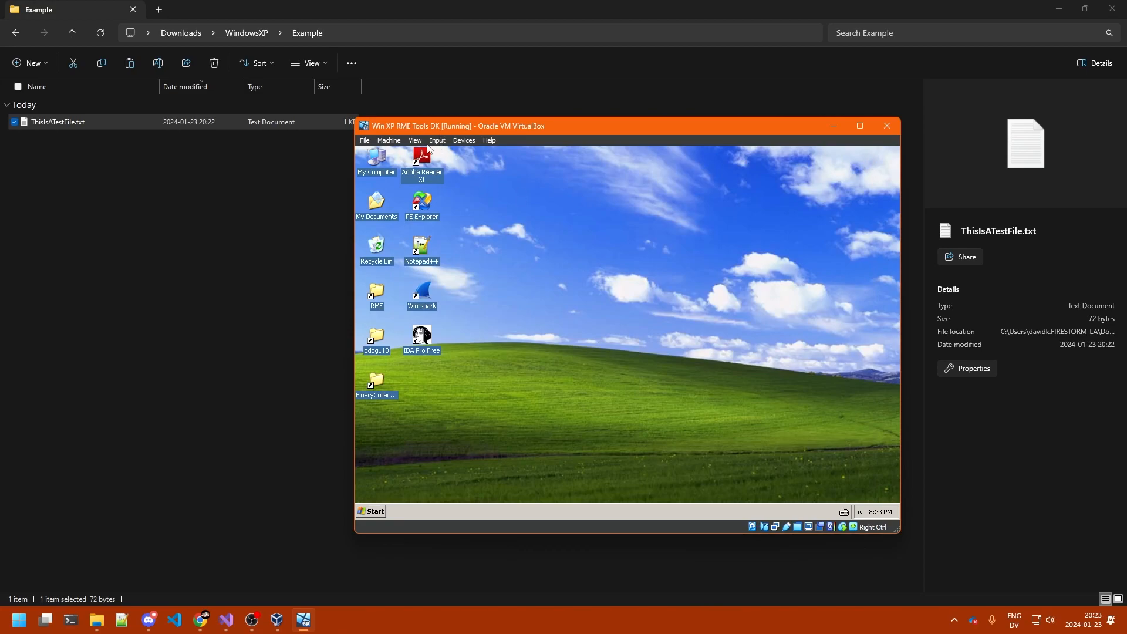
Open the shared folder settings for the running Windows XP machine from its own window
{"action": "left_click", "coordinate": [458, 142]}
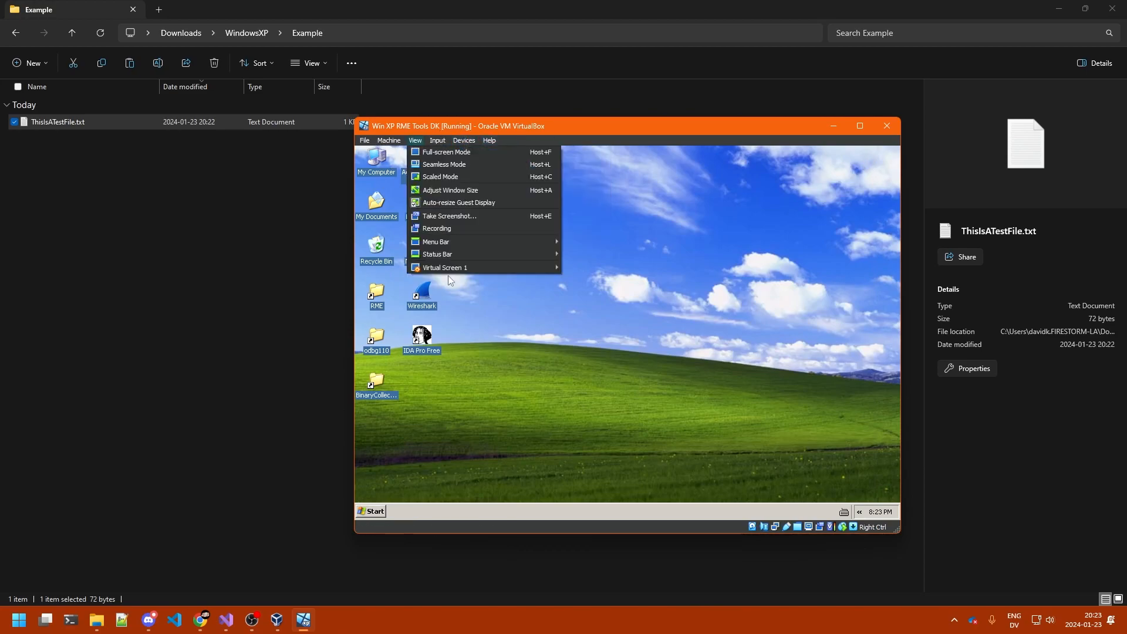
{"action": "mouse_move", "coordinate": [546, 203]}
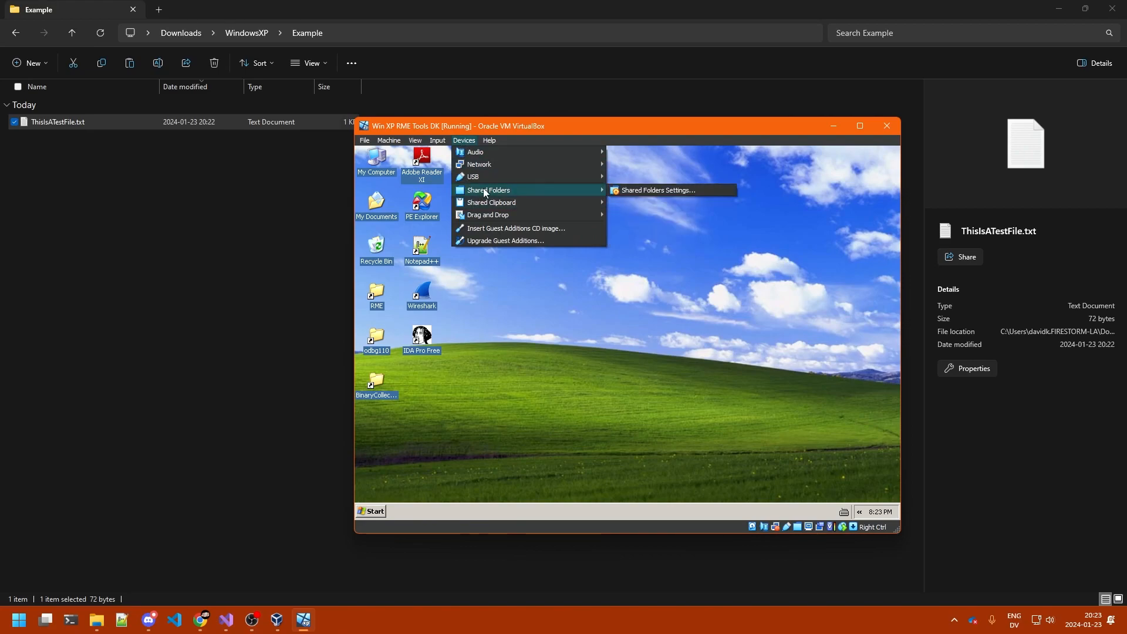
{"action": "mouse_move", "coordinate": [605, 190]}
{"action": "left_click", "coordinate": [643, 189]}
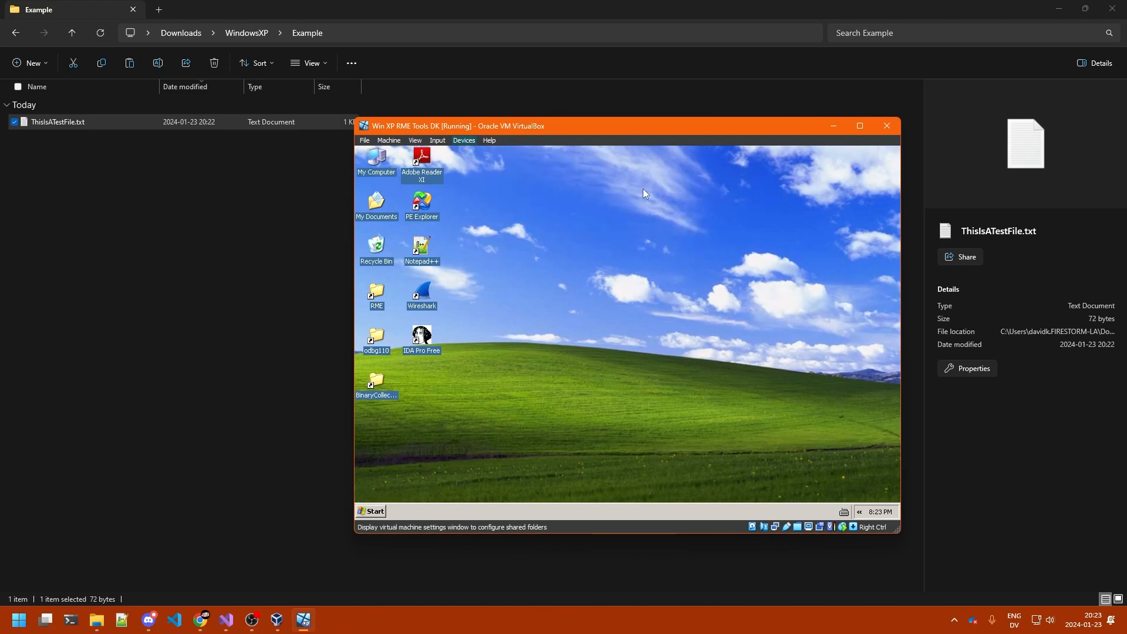
Edit the Example share to turn off Make Permanent while leaving Auto-mount enabled
{"action": "left_click", "coordinate": [611, 267]}
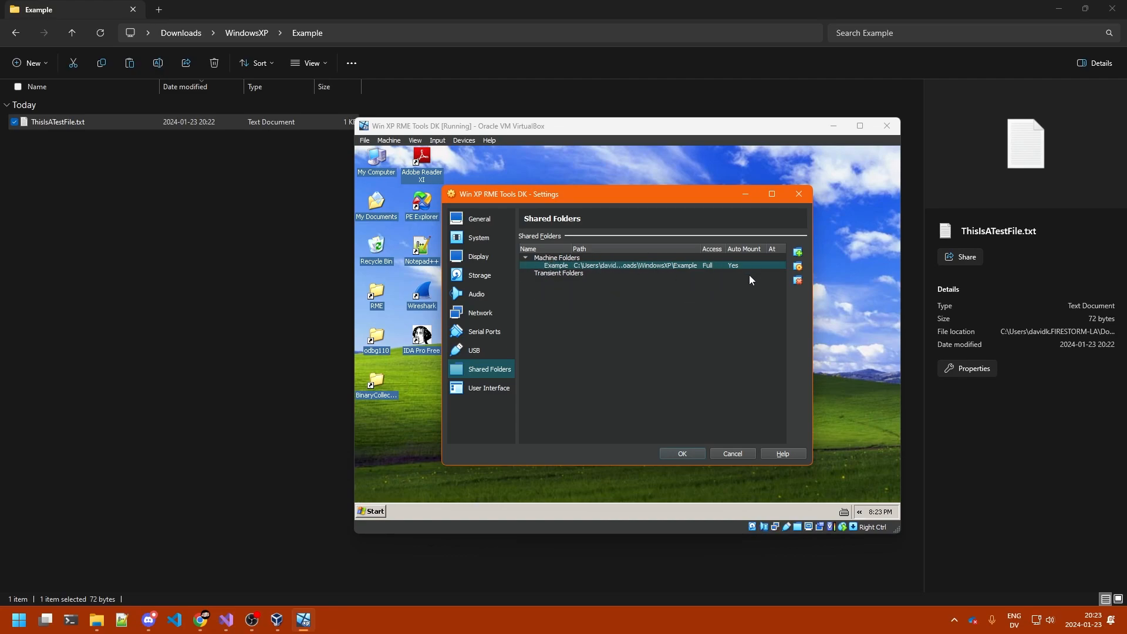
{"action": "left_click", "coordinate": [799, 267]}
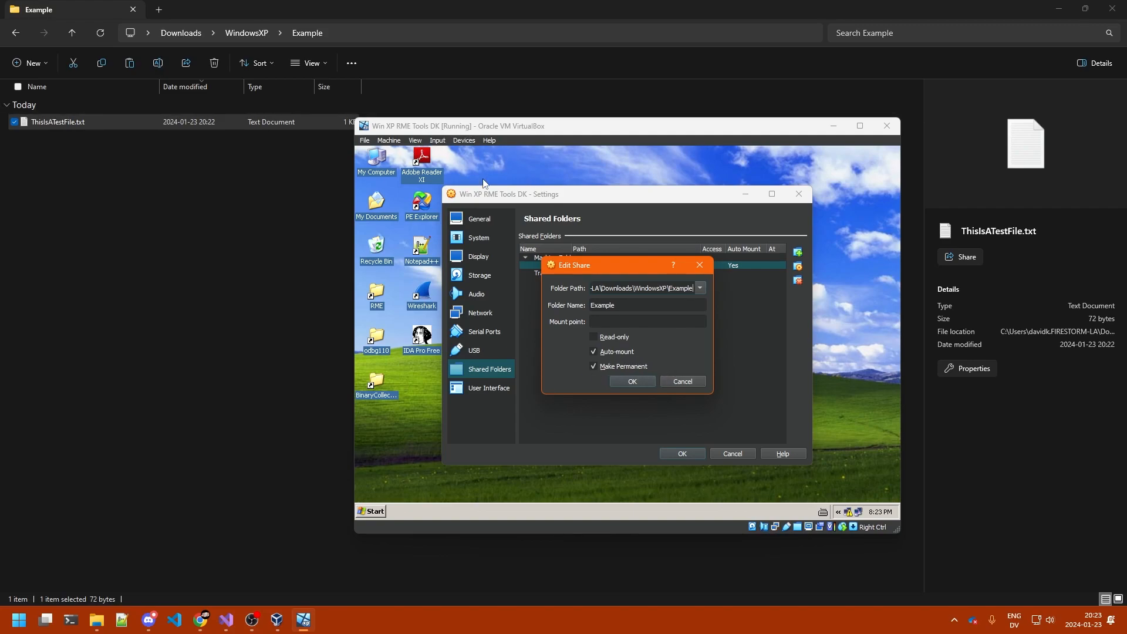
{"action": "left_click", "coordinate": [593, 366]}
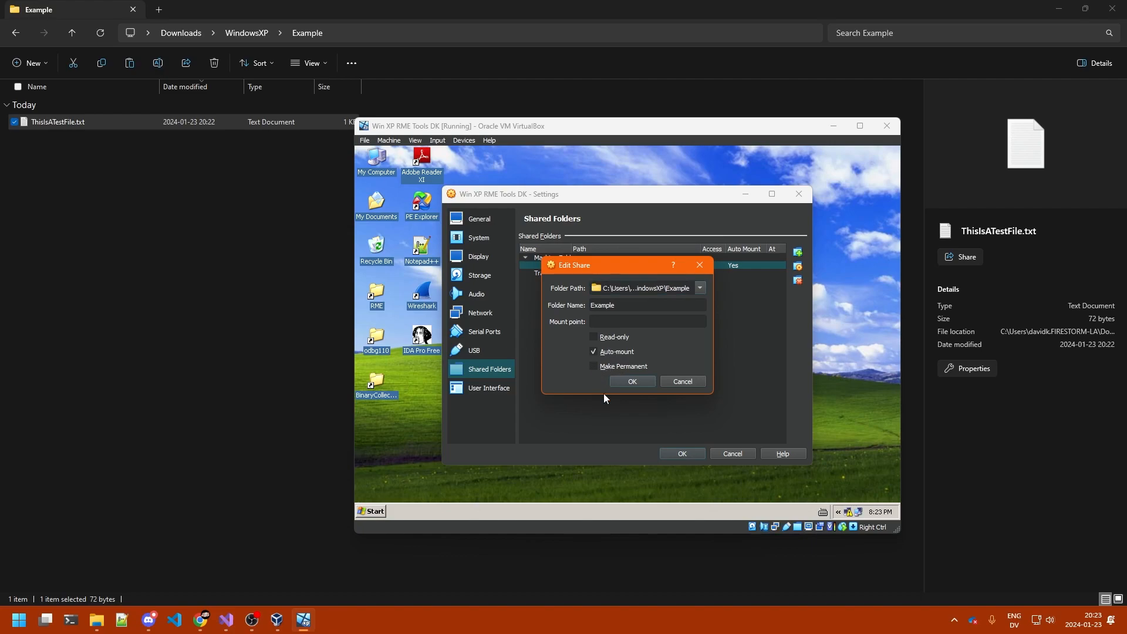
{"action": "left_click", "coordinate": [632, 382]}
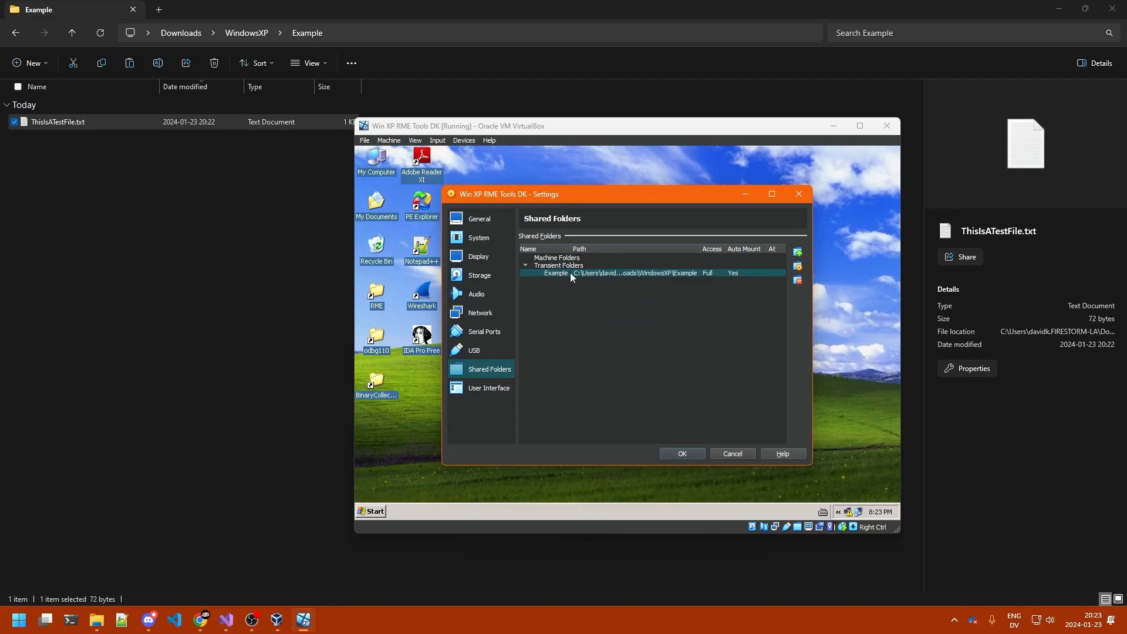
{"action": "left_click_drag", "start_coordinate": [559, 133], "coordinate": [543, 128]}
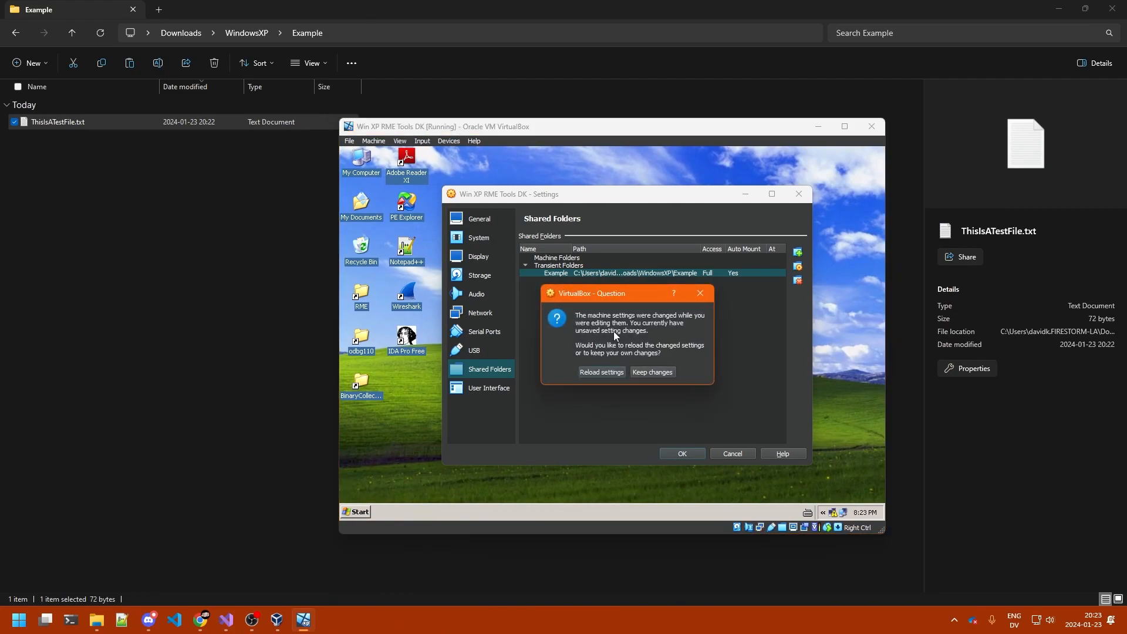
Reload the changed machine settings, turn on Make Permanent for the Example share, and save the settings
{"action": "left_click", "coordinate": [612, 373]}
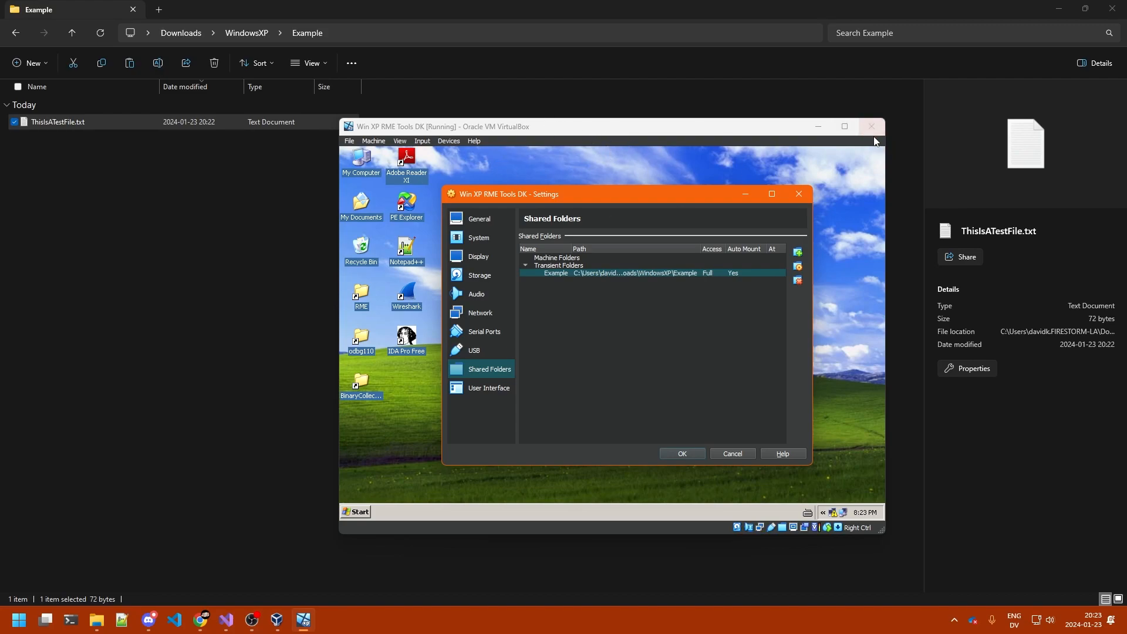
{"action": "left_click", "coordinate": [797, 267]}
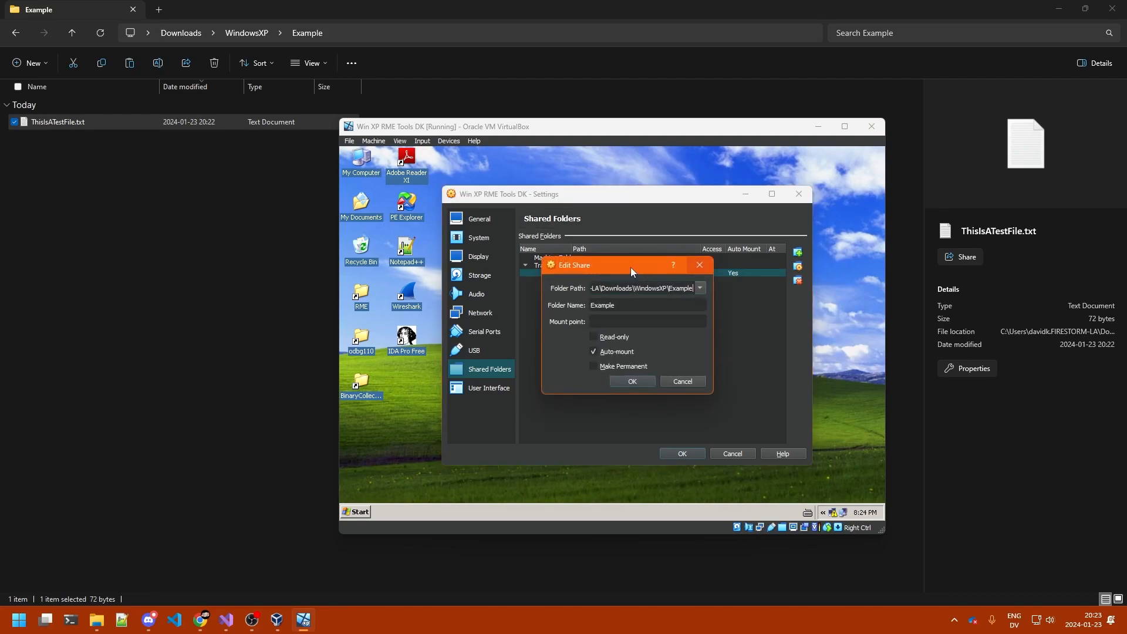
{"action": "left_click", "coordinate": [600, 367]}
{"action": "left_click", "coordinate": [639, 385]}
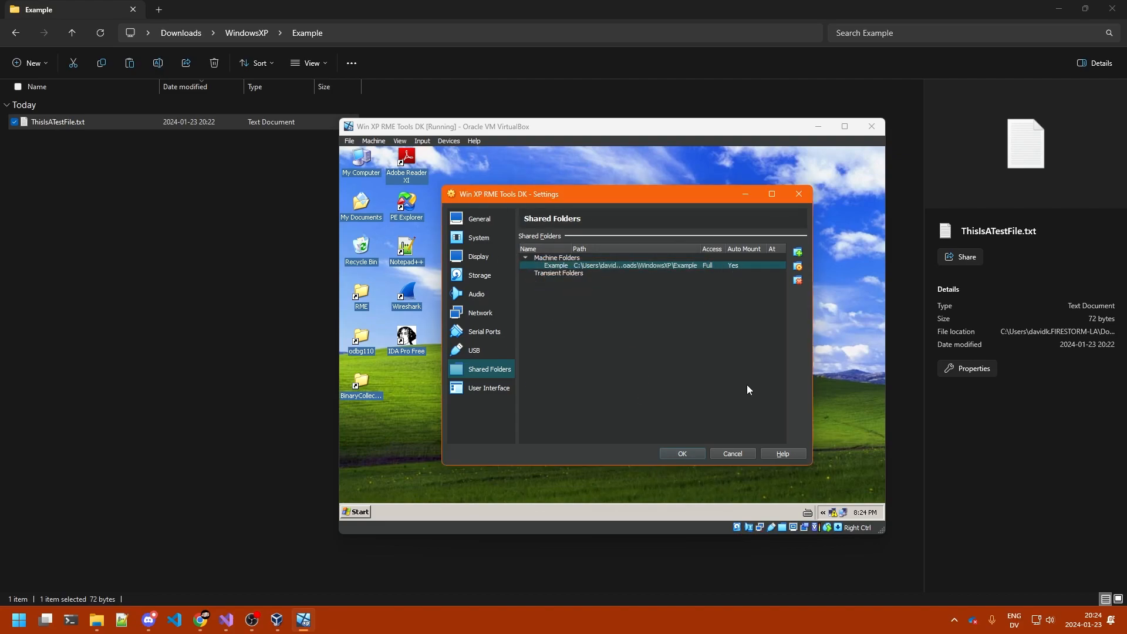
{"action": "left_click", "coordinate": [682, 453]}
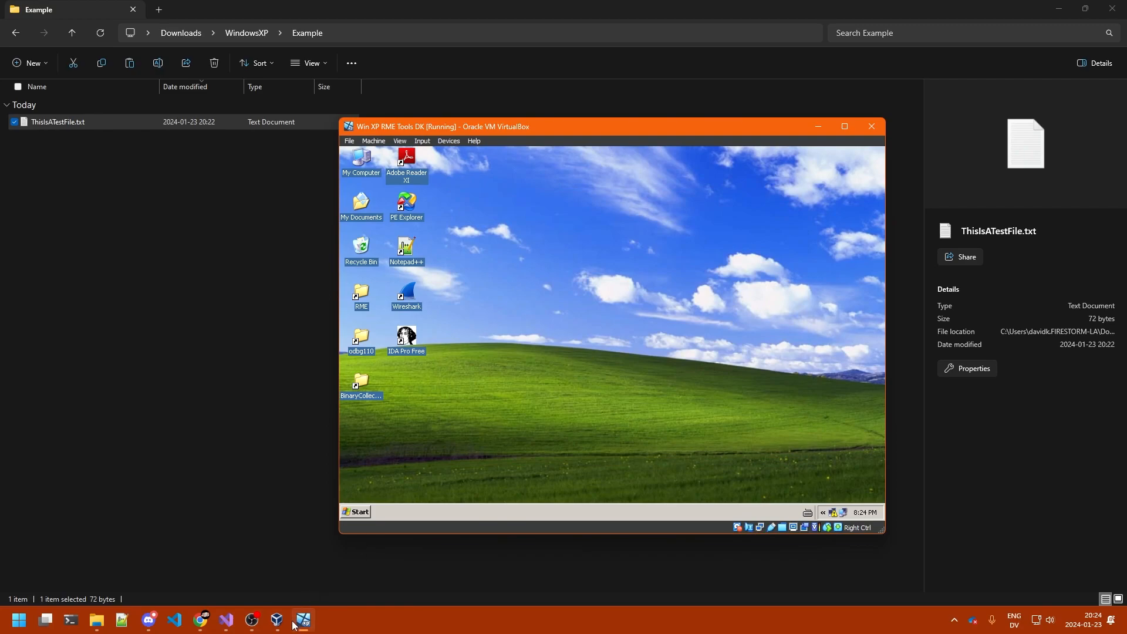
Add a share to the running machine's shared folder settings, using Downloads\WindowsXP\Folder Two as the folder path
{"action": "left_click", "coordinate": [448, 141]}
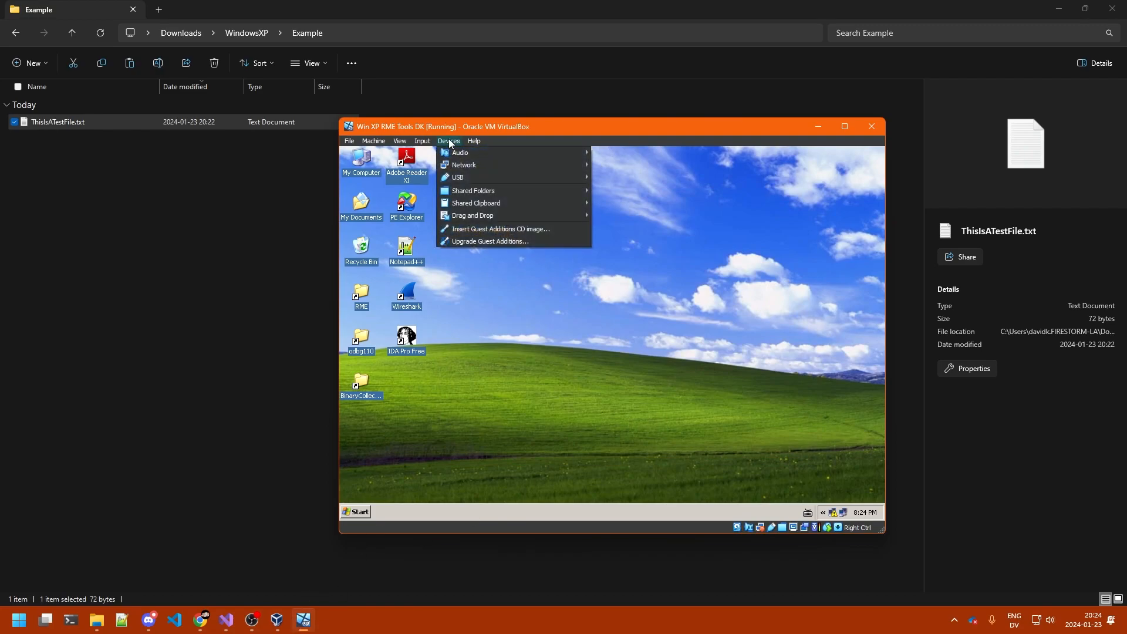
{"action": "mouse_move", "coordinate": [485, 208]}
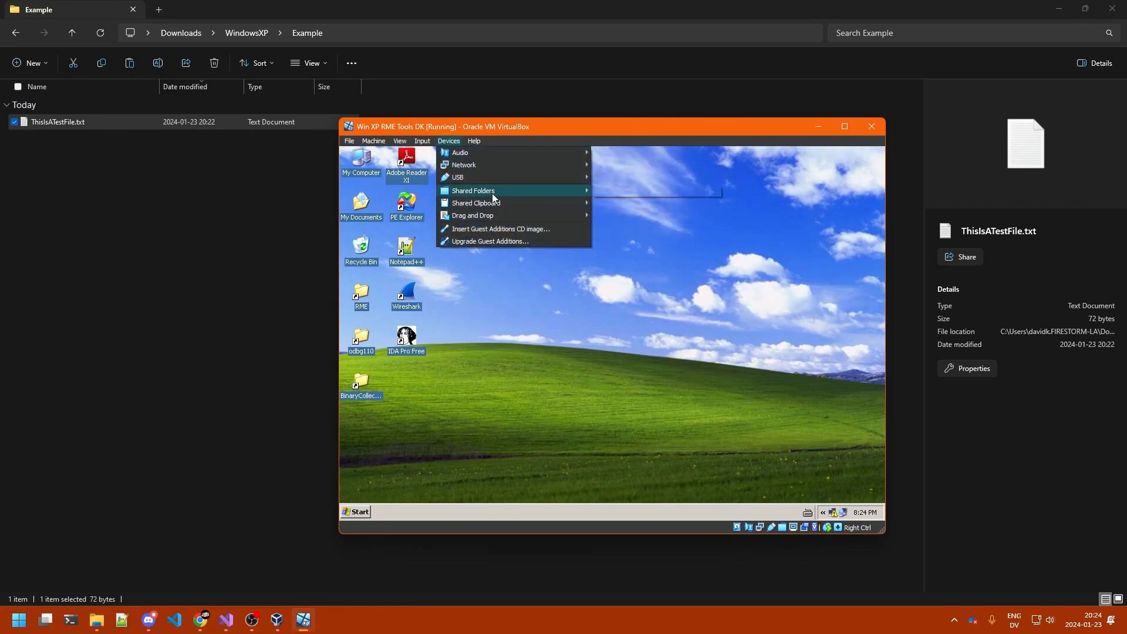
{"action": "left_click", "coordinate": [636, 189]}
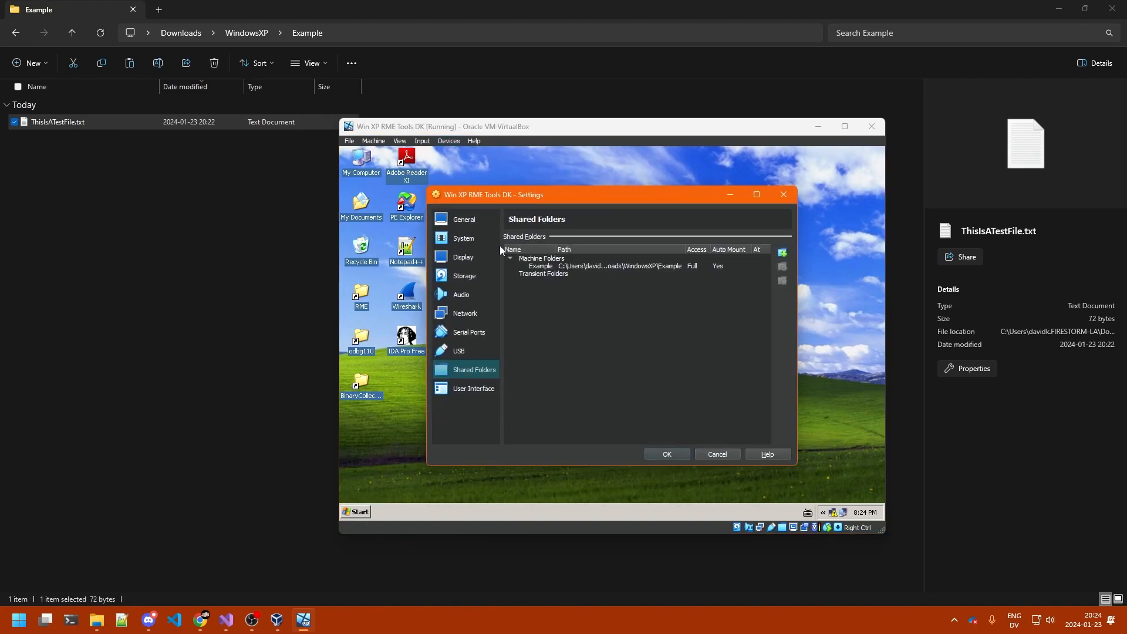
{"action": "left_click_drag", "start_coordinate": [556, 196], "coordinate": [566, 177]}
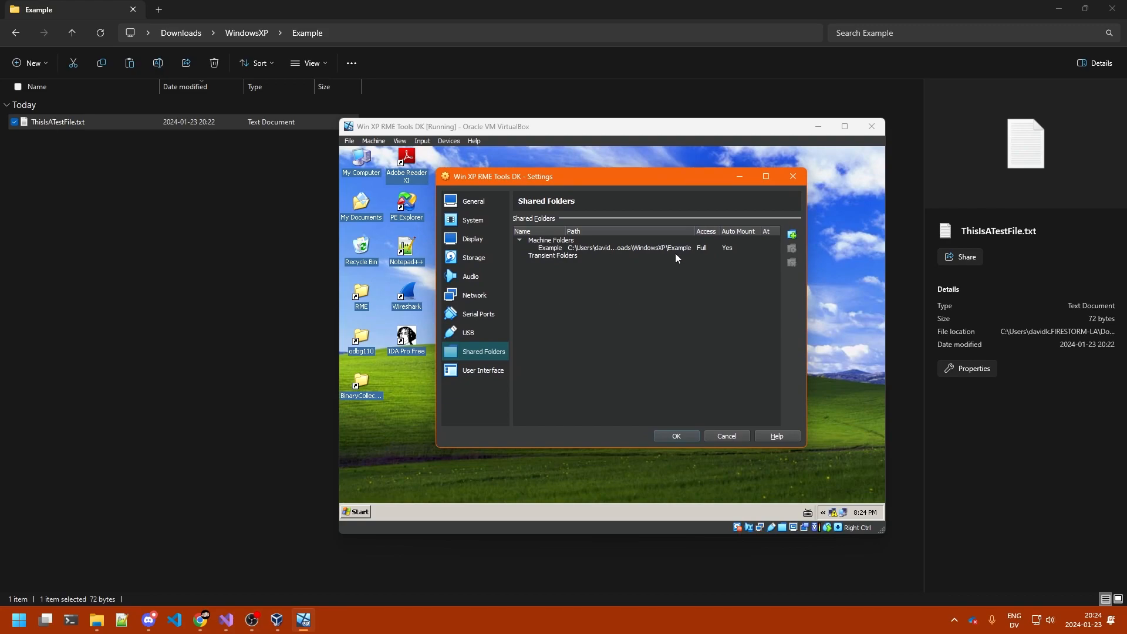
{"action": "left_click", "coordinate": [791, 234]}
{"action": "left_click", "coordinate": [693, 273]}
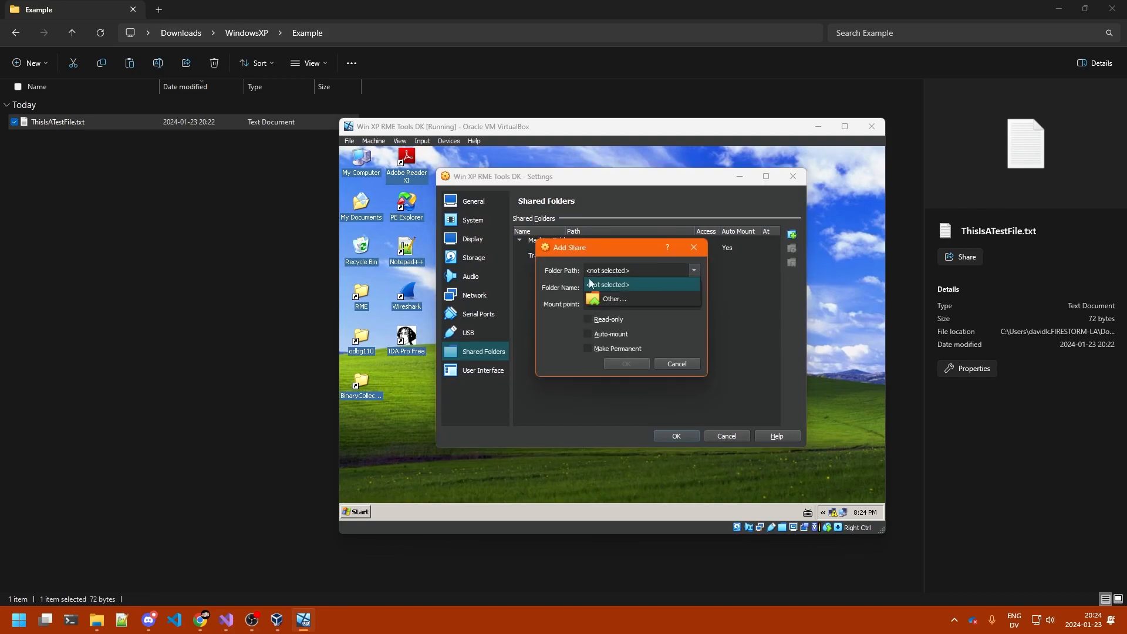
{"action": "left_click", "coordinate": [600, 296]}
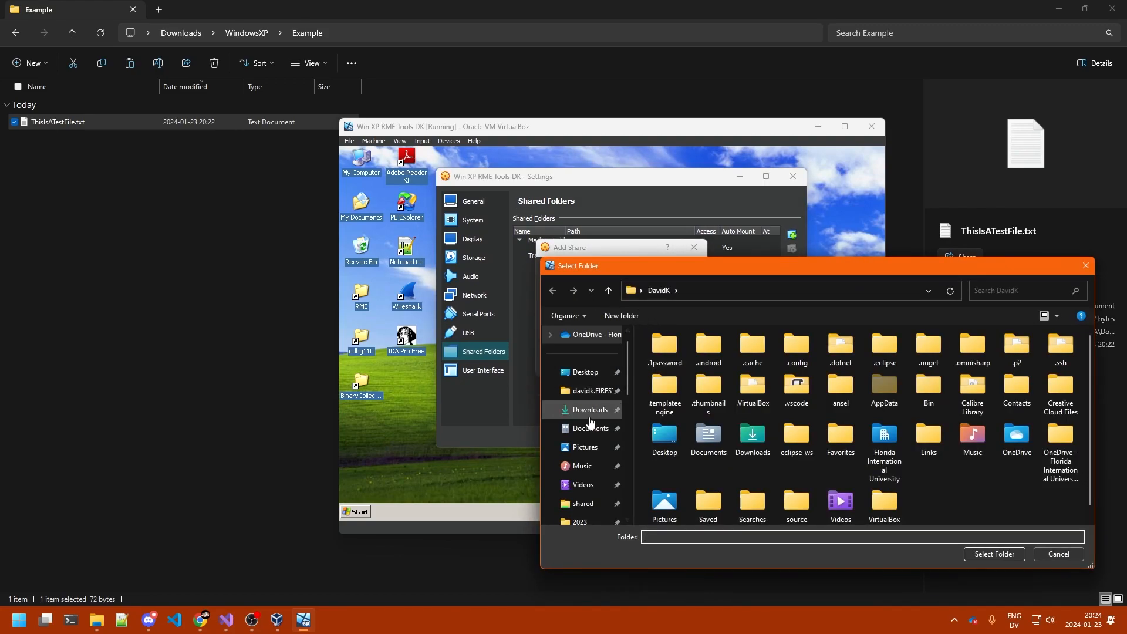
{"action": "left_click", "coordinate": [589, 410]}
{"action": "scroll", "coordinate": [726, 470], "scroll_direction": "down", "scroll_amount": 5}
{"action": "double_click", "coordinate": [704, 452]}
{"action": "left_click", "coordinate": [682, 387]}
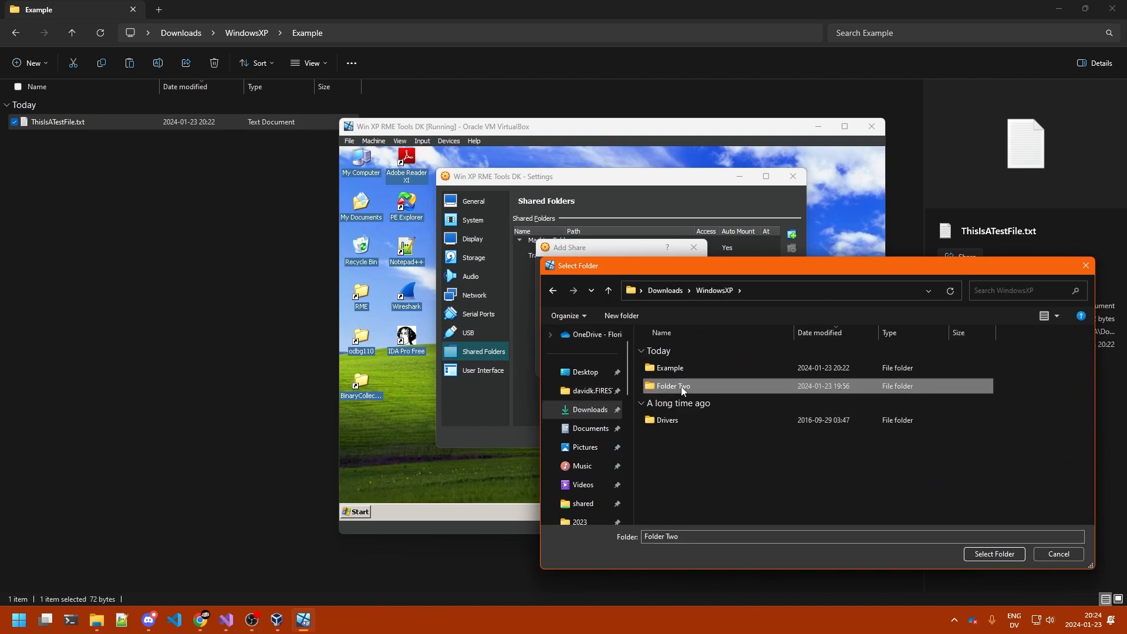
{"action": "left_click", "coordinate": [992, 553]}
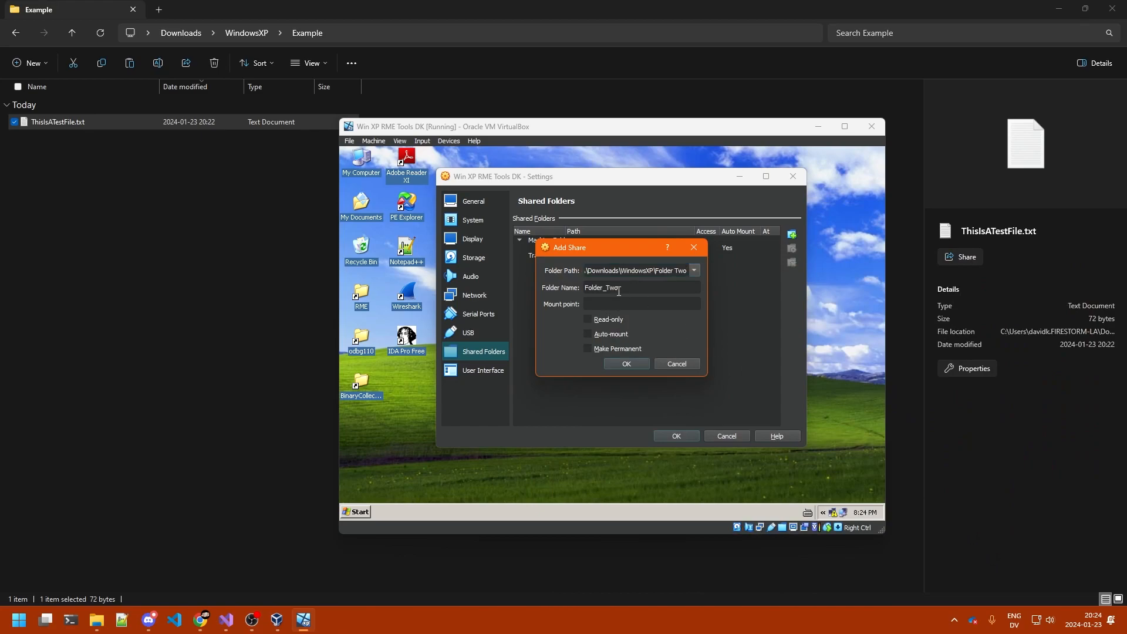
Enable Read-only and Auto-mount for the Folder_Two share, leave Make Permanent off, and save the settings
{"action": "left_click", "coordinate": [588, 321]}
{"action": "left_click", "coordinate": [625, 364]}
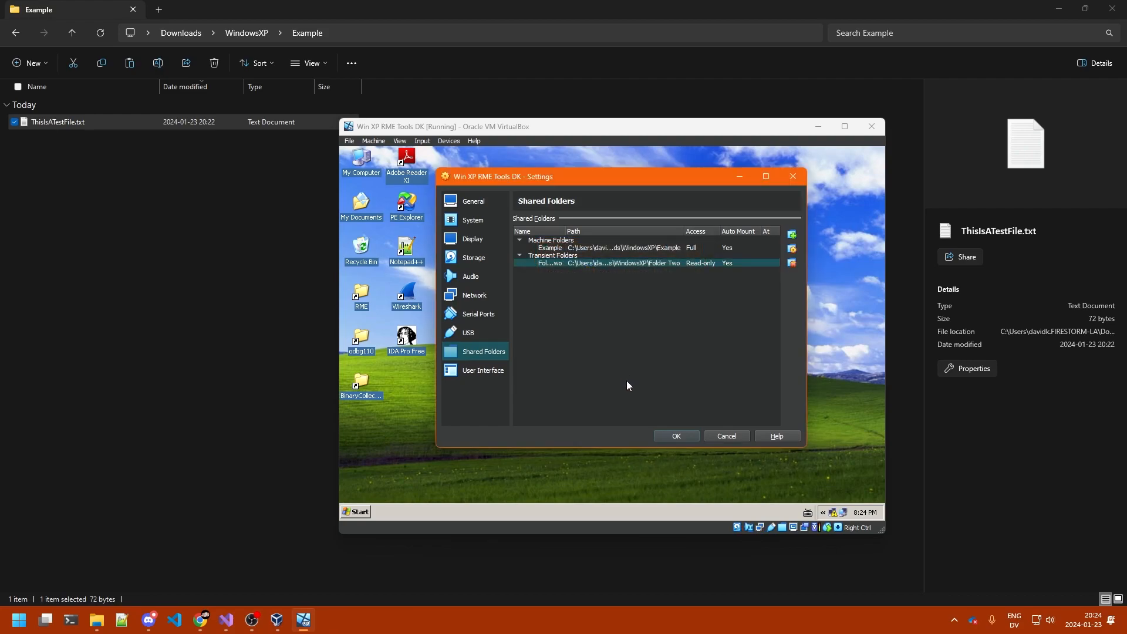
{"action": "left_click", "coordinate": [692, 438]}
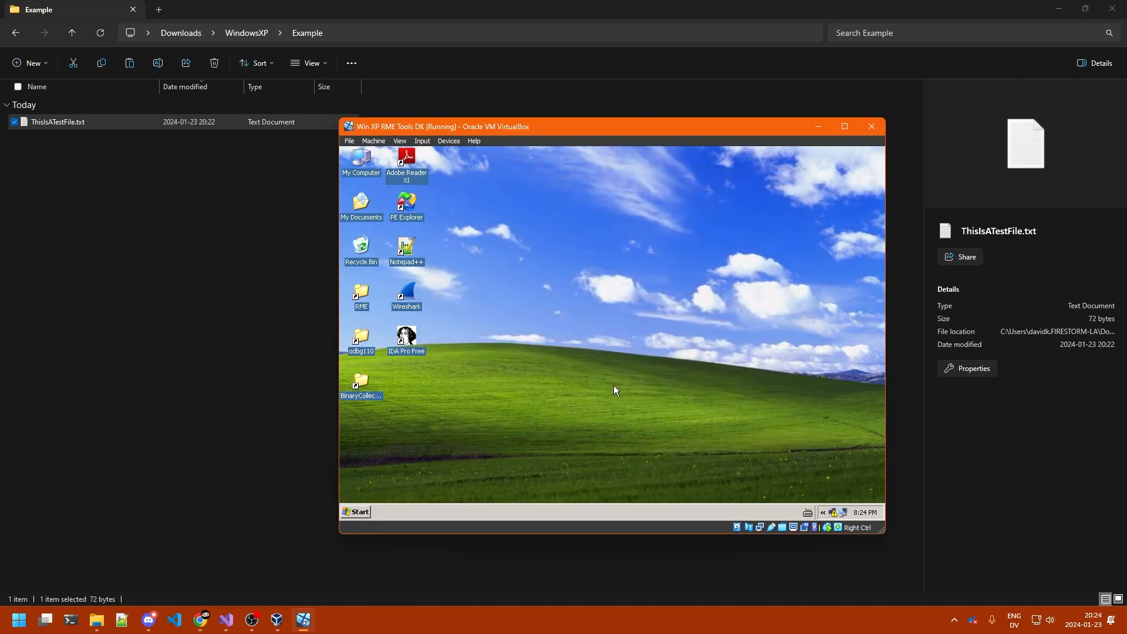
Check the network drives in My Computer on the Windows XP machine and restart it
{"action": "double_click", "coordinate": [361, 159]}
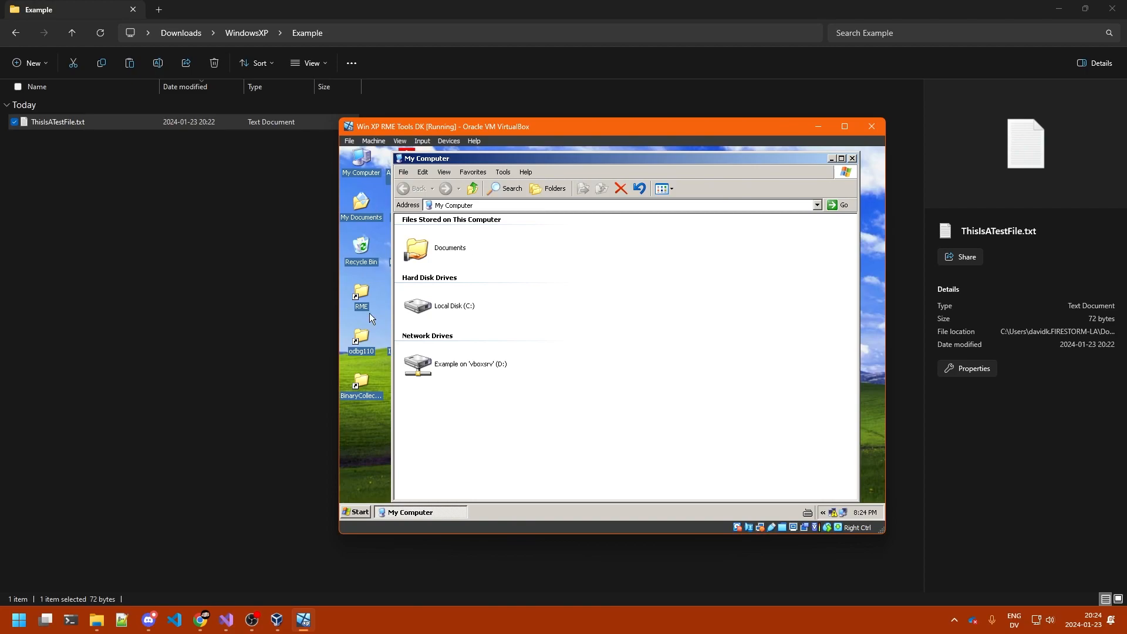
{"action": "left_click", "coordinate": [360, 511]}
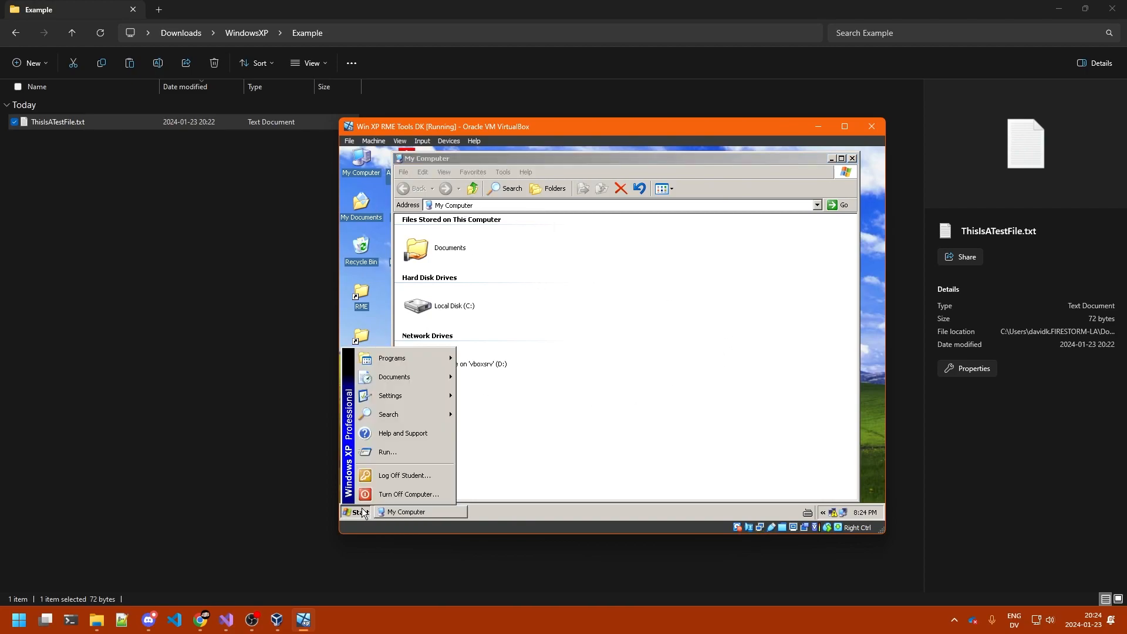
{"action": "left_click", "coordinate": [411, 495]}
{"action": "left_click", "coordinate": [664, 291]}
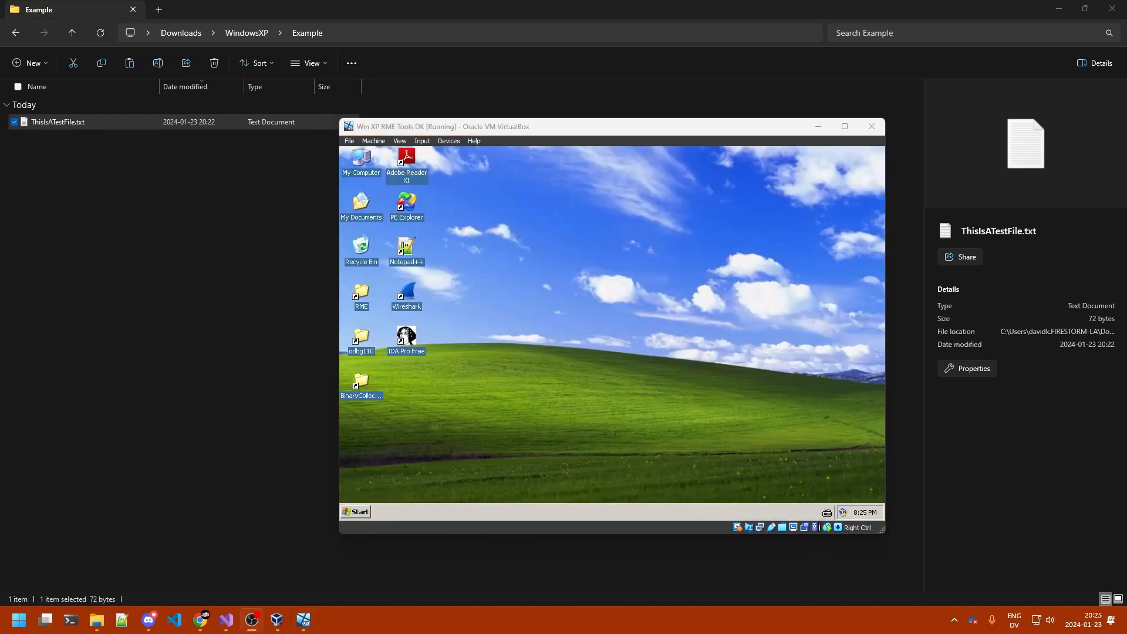
Open the Folder_Two network drive from My Computer in the restarted Windows XP machine
{"action": "double_click", "coordinate": [362, 163]}
{"action": "left_click", "coordinate": [605, 364]}
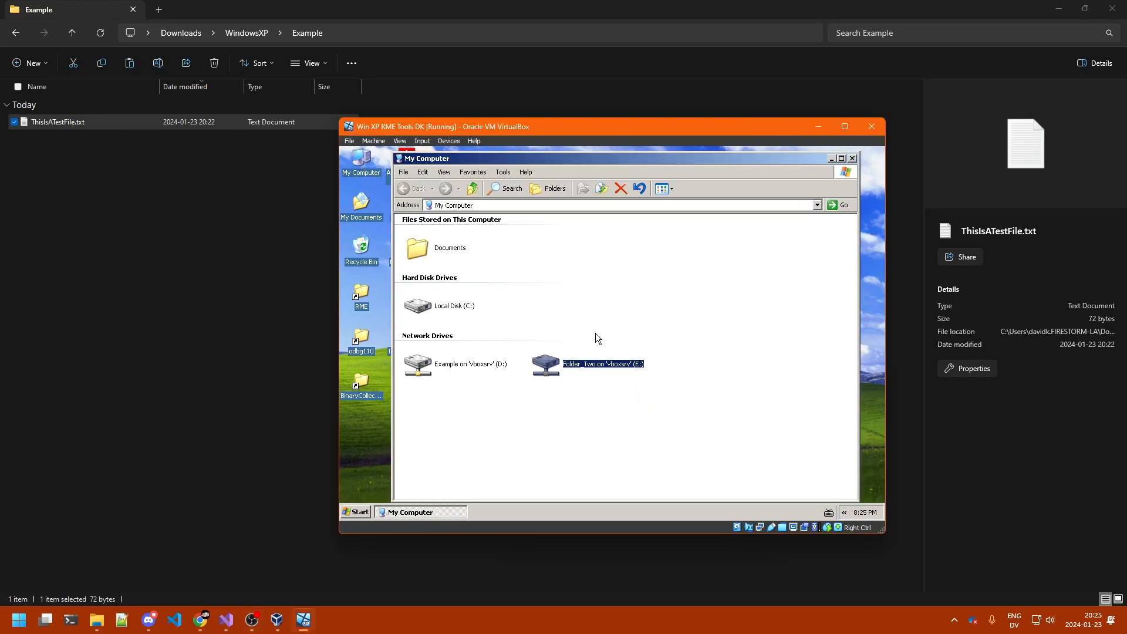
{"action": "double_click", "coordinate": [565, 365]}
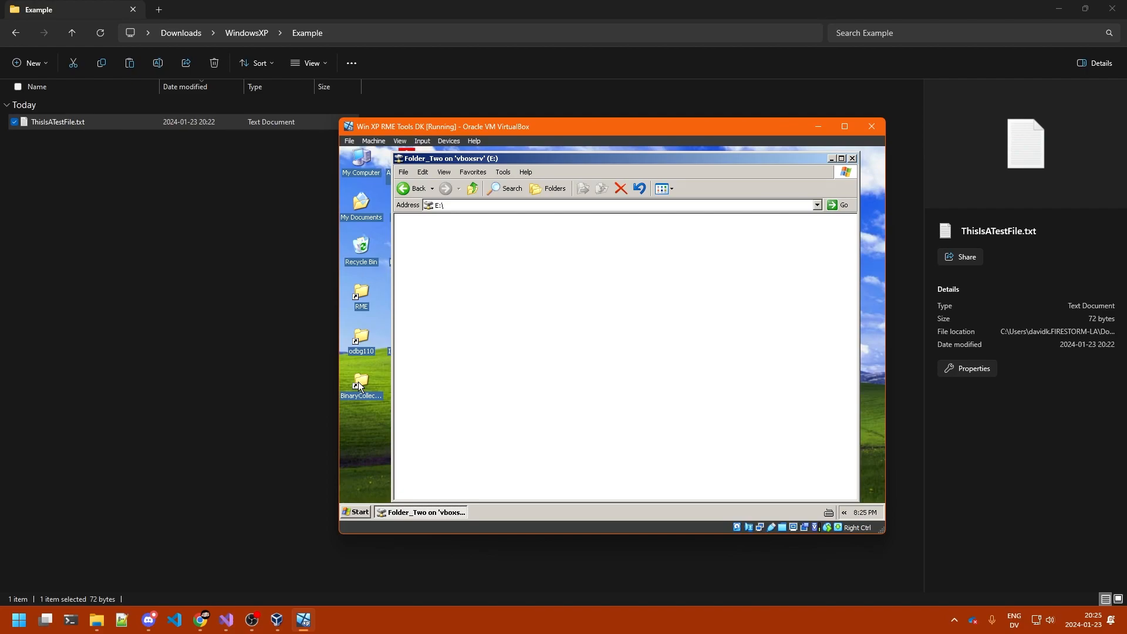
{"action": "left_click_drag", "start_coordinate": [358, 382], "coordinate": [372, 371]}
{"action": "left_click_drag", "start_coordinate": [542, 298], "coordinate": [541, 297]}
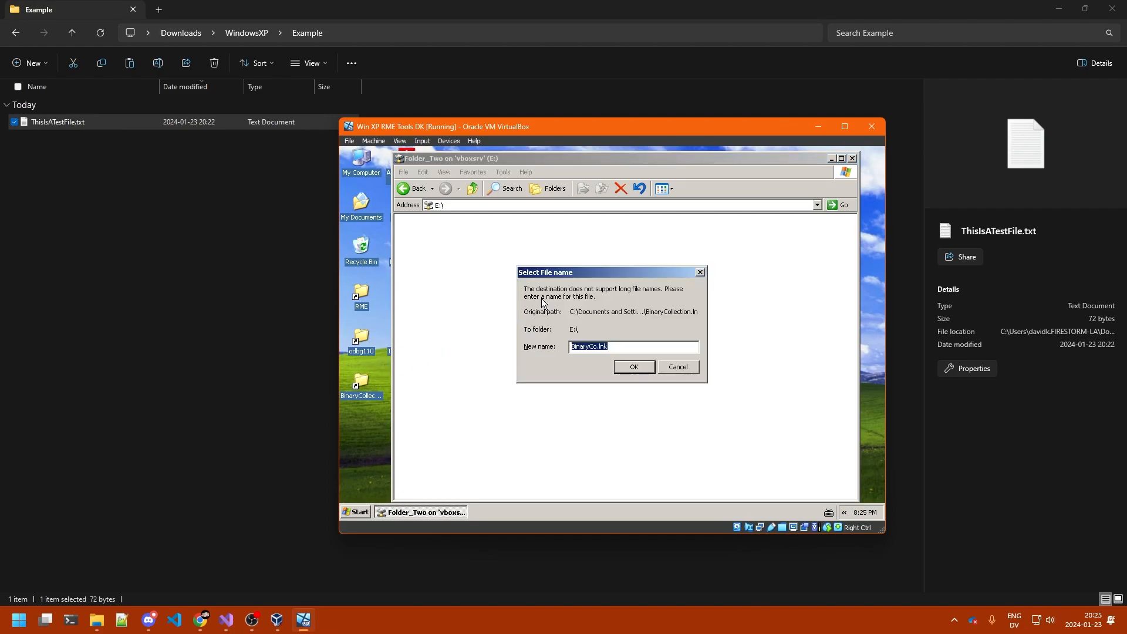
{"action": "left_click", "coordinate": [672, 370]}
{"action": "right_click", "coordinate": [380, 455]}
{"action": "left_click", "coordinate": [364, 457]}
Open Notepad++ in Windows XP and select all the sample text in the new 1 document
{"action": "left_click", "coordinate": [355, 512]}
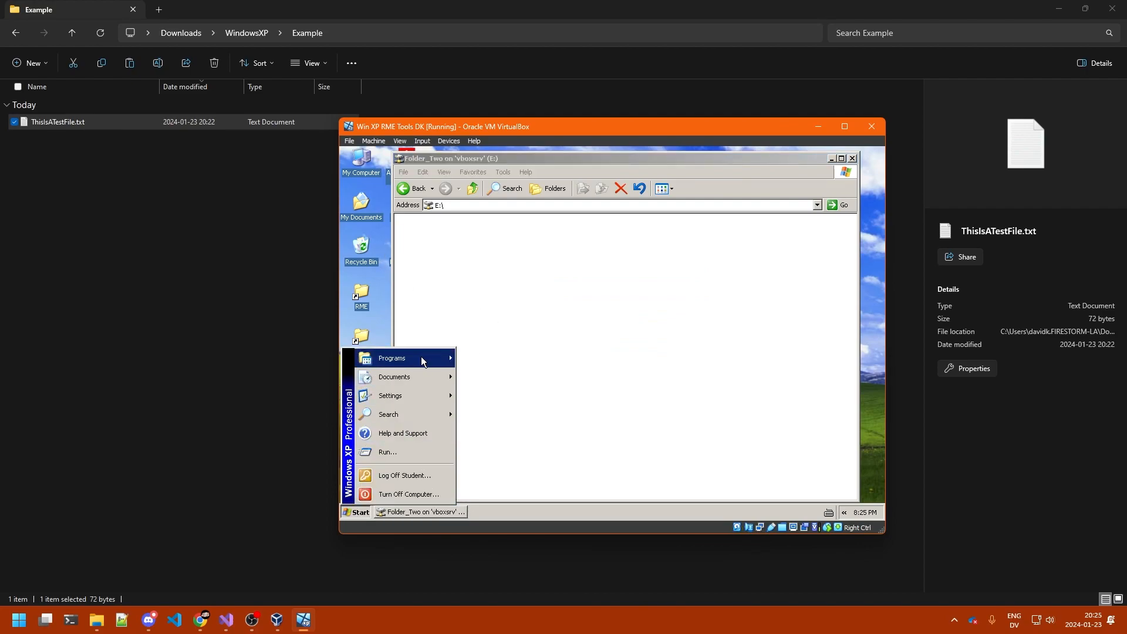
{"action": "mouse_move", "coordinate": [421, 357]}
{"action": "left_click", "coordinate": [528, 331]}
{"action": "key", "text": "ctrl+a"}
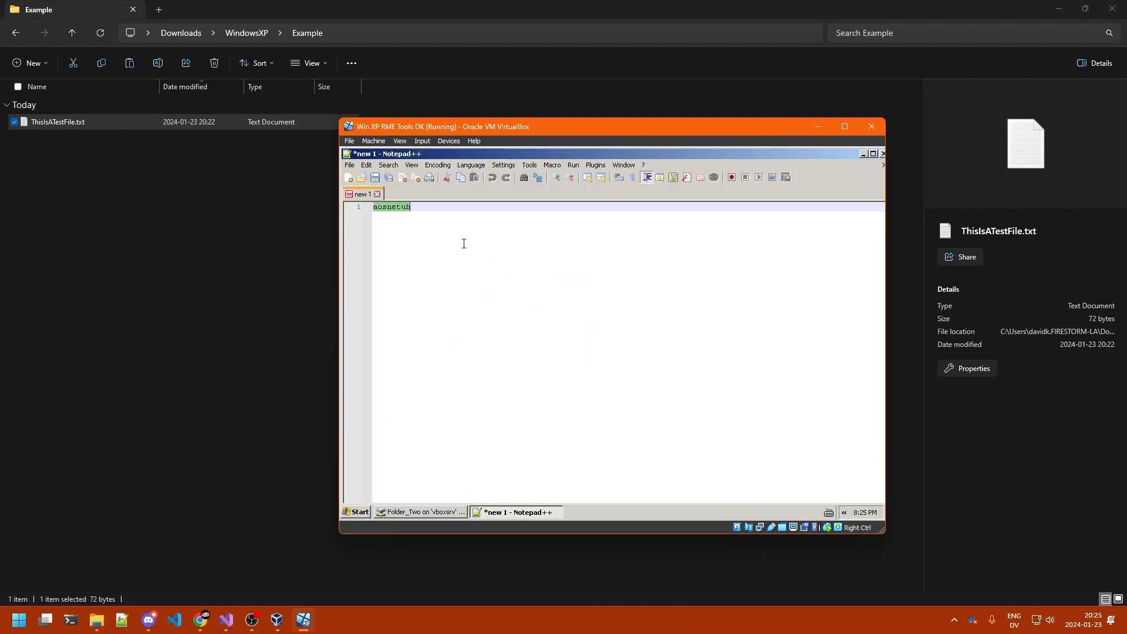
Try to save the Notepad++ document as new 1 on the Folder_Two network drive to test write access
{"action": "left_click", "coordinate": [352, 168]}
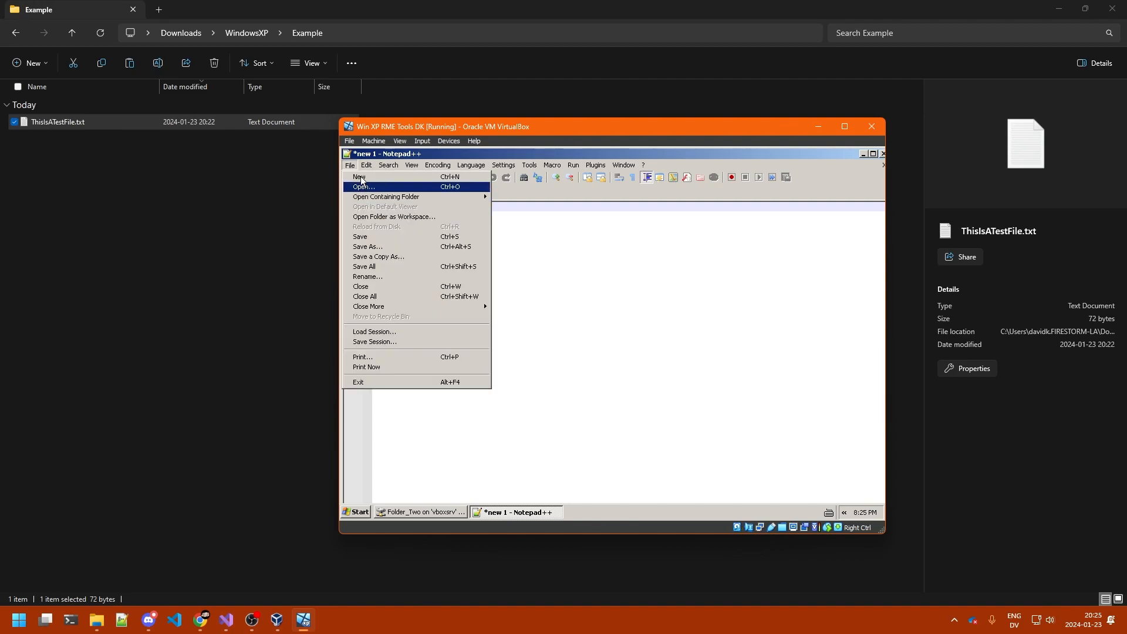
{"action": "left_click", "coordinate": [356, 170]}
{"action": "left_click", "coordinate": [375, 178]}
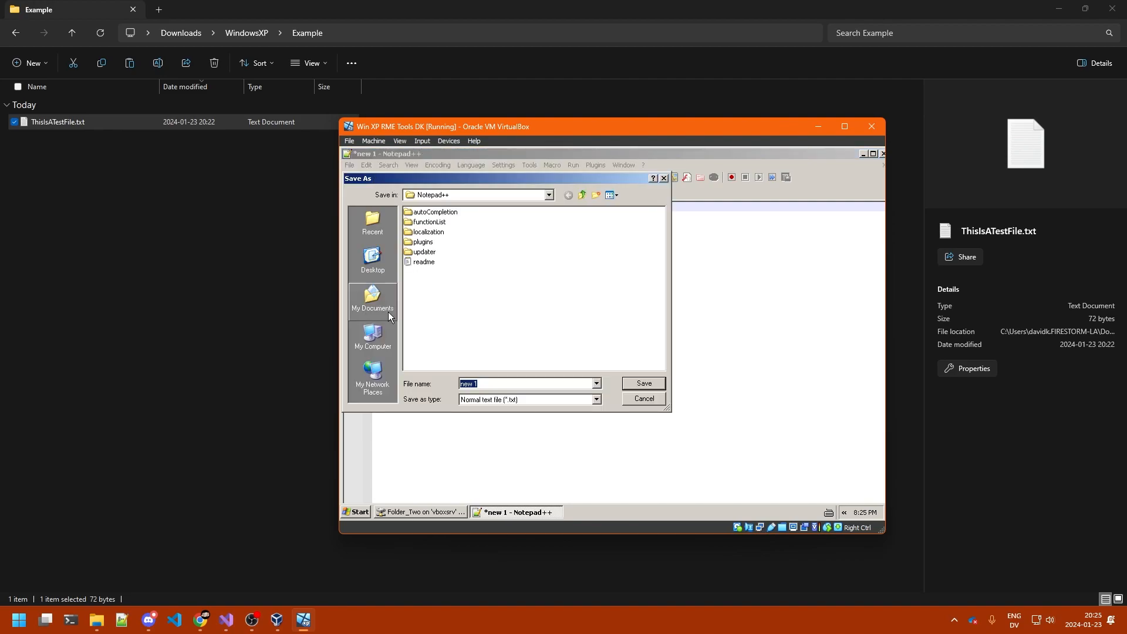
{"action": "left_click", "coordinate": [375, 337]}
{"action": "double_click", "coordinate": [438, 232]}
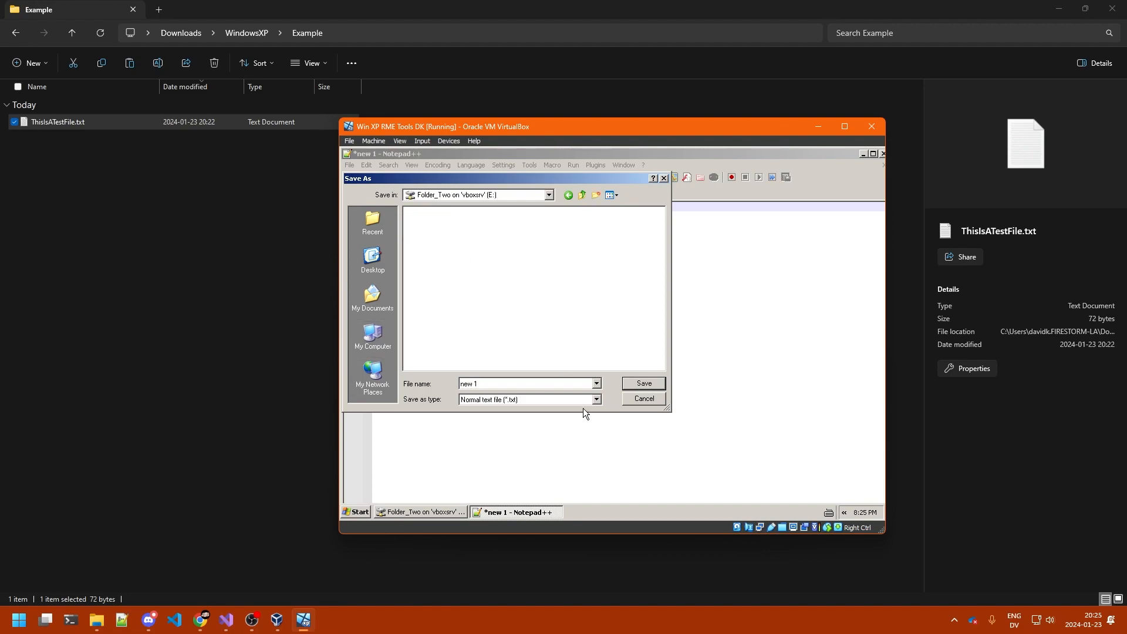
{"action": "left_click", "coordinate": [634, 386]}
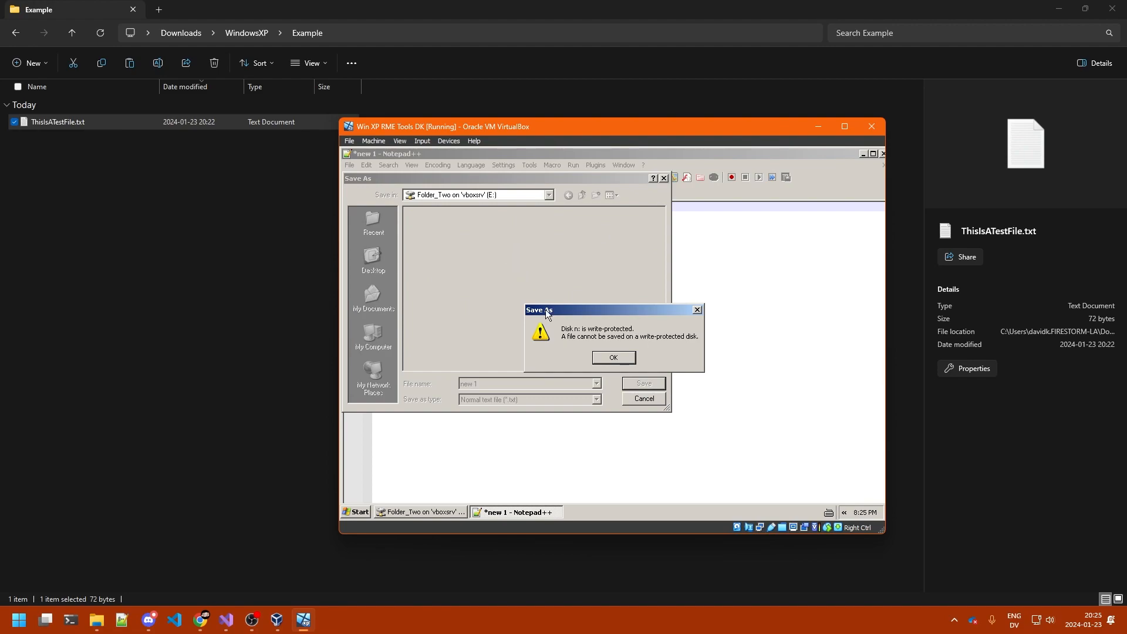
{"action": "left_click", "coordinate": [616, 362]}
Create a text document with the default name in the host's Downloads\WindowsXP\Folder Two folder
{"action": "left_click", "coordinate": [196, 197]}
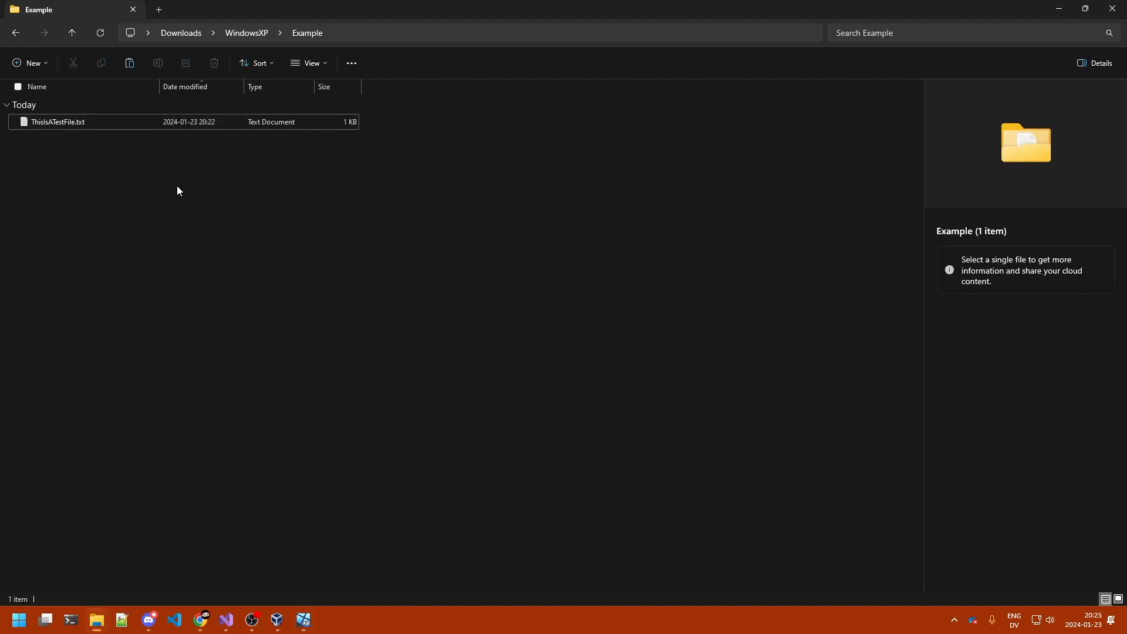
{"action": "left_click", "coordinate": [224, 34]}
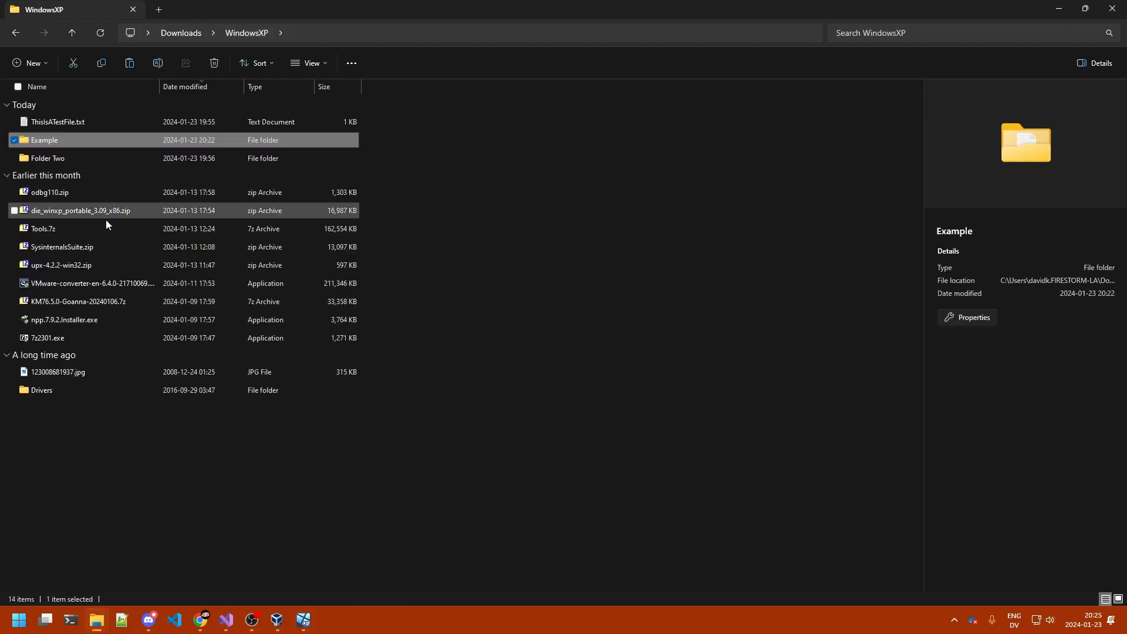
{"action": "double_click", "coordinate": [59, 160]}
{"action": "right_click", "coordinate": [158, 164]}
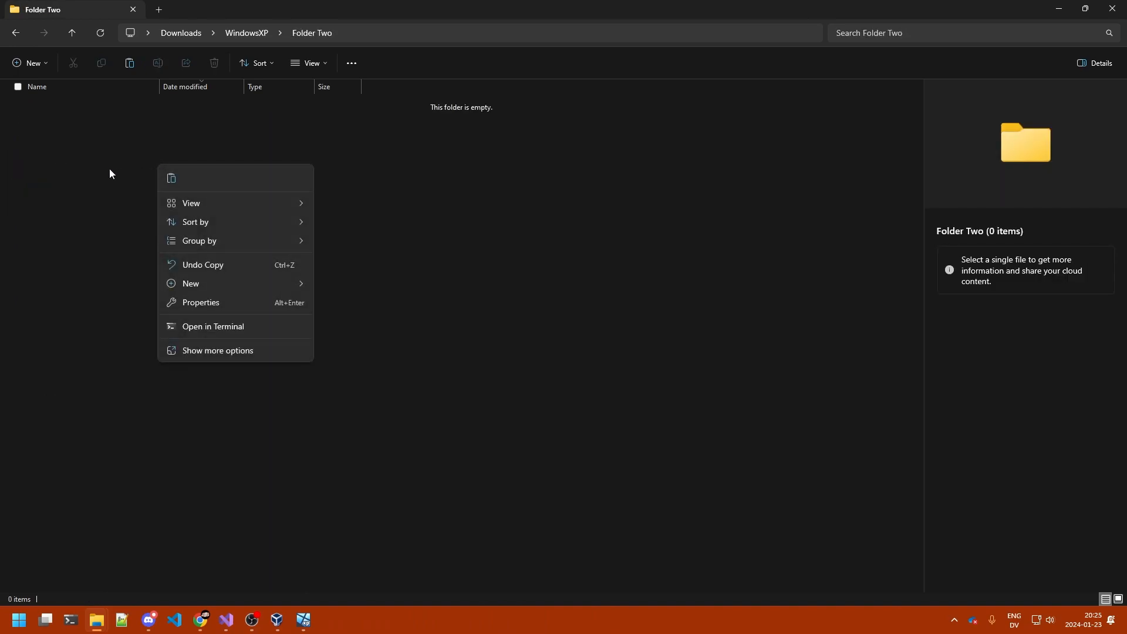
{"action": "mouse_move", "coordinate": [264, 288]}
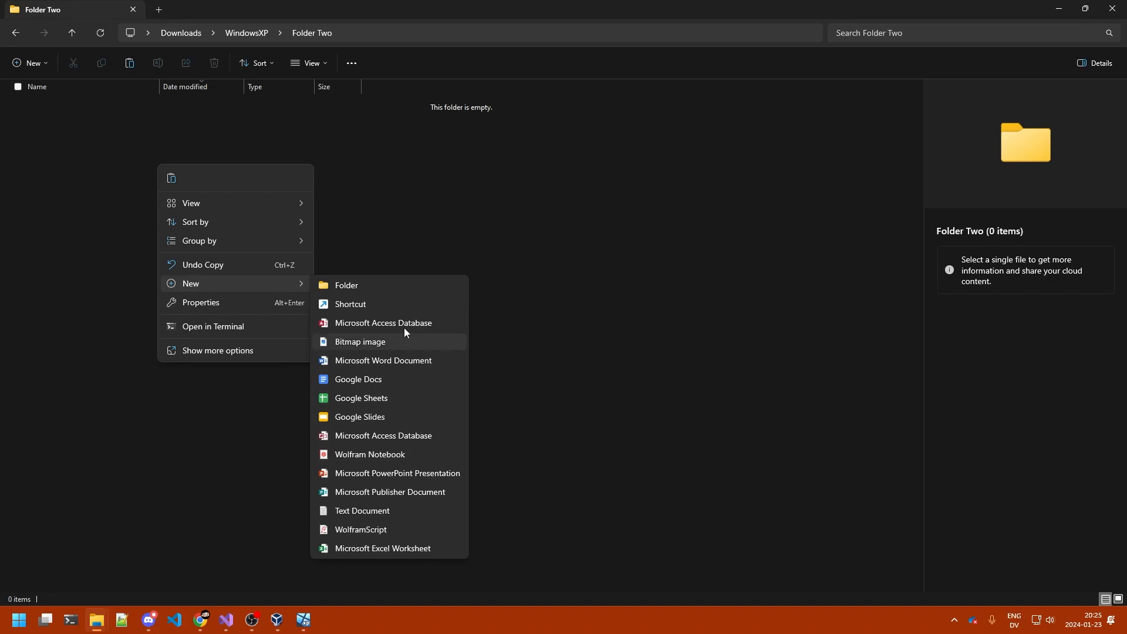
{"action": "left_click", "coordinate": [401, 513]}
{"action": "left_click", "coordinate": [159, 182]}
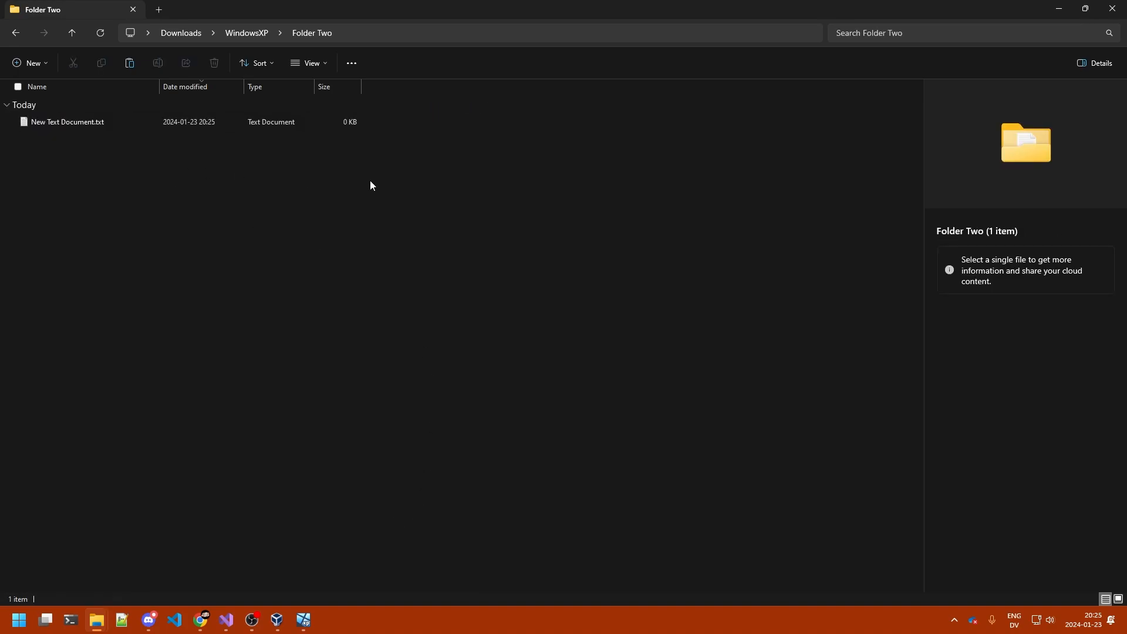
Return to the Windows XP machine, close Notepad++, and select New Text Document on the Folder_Two drive
{"action": "left_click", "coordinate": [303, 620]}
{"action": "left_click", "coordinate": [639, 396]}
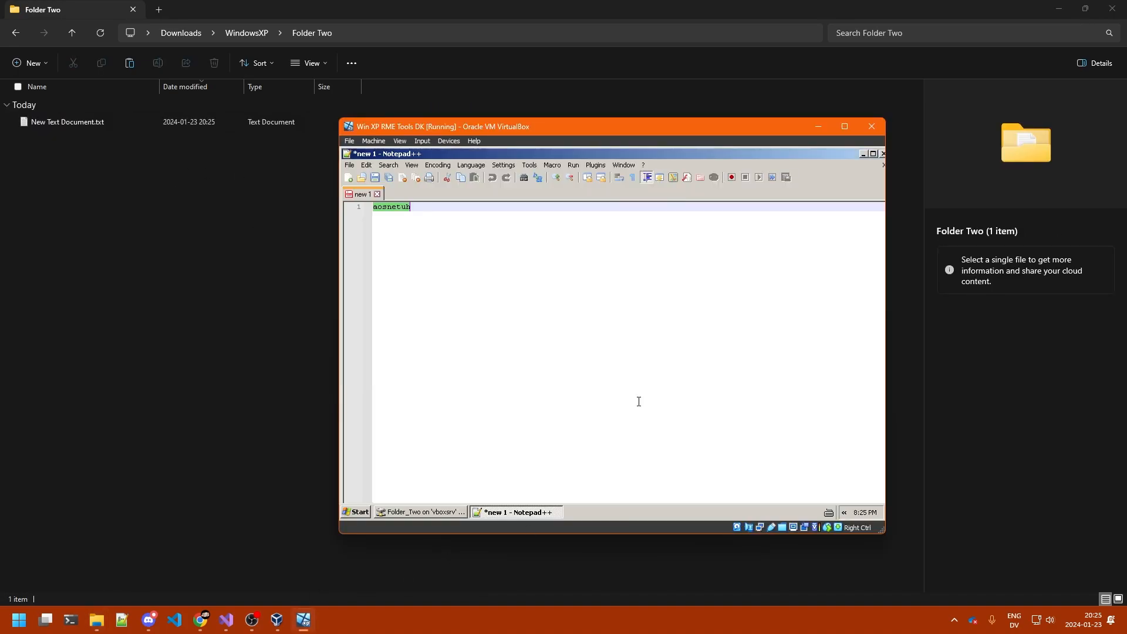
{"action": "left_click", "coordinate": [882, 153]}
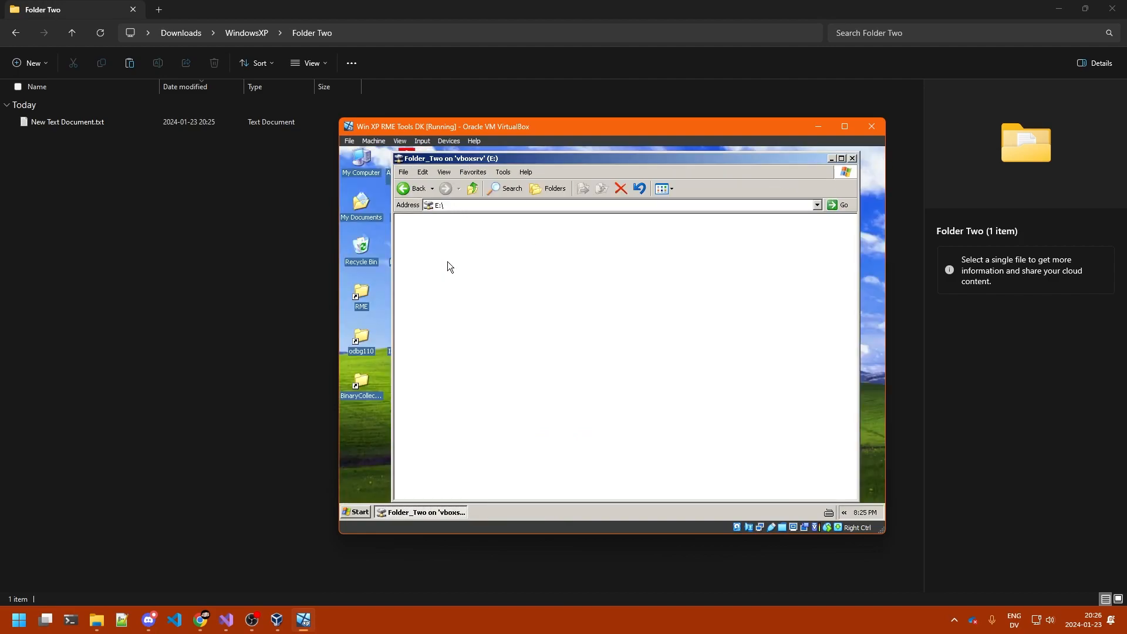
{"action": "left_click", "coordinate": [430, 241]}
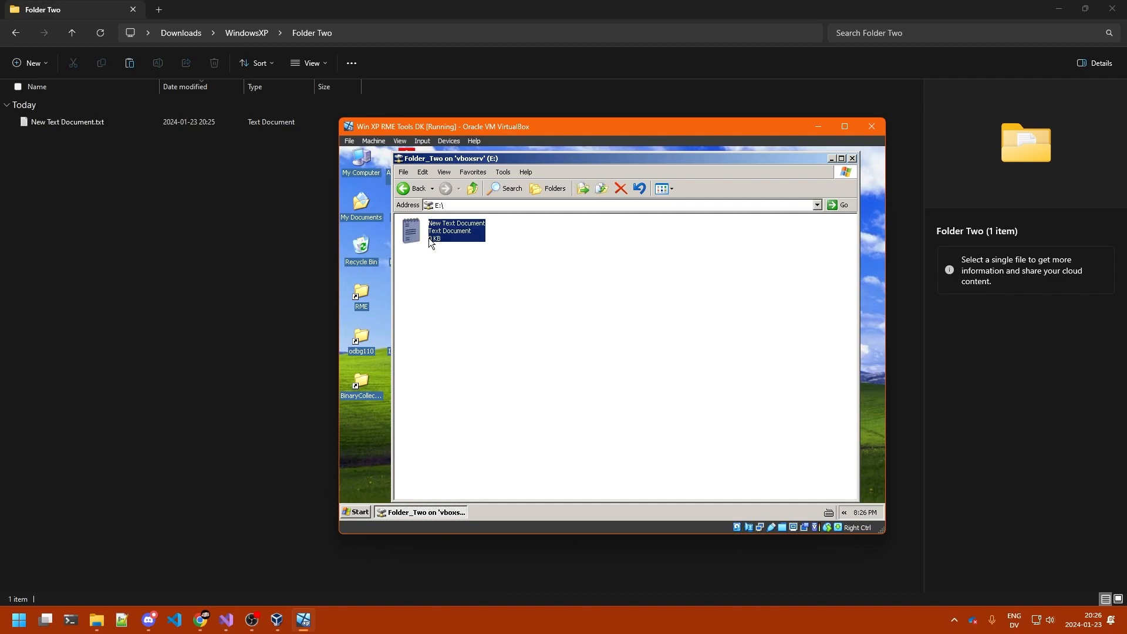